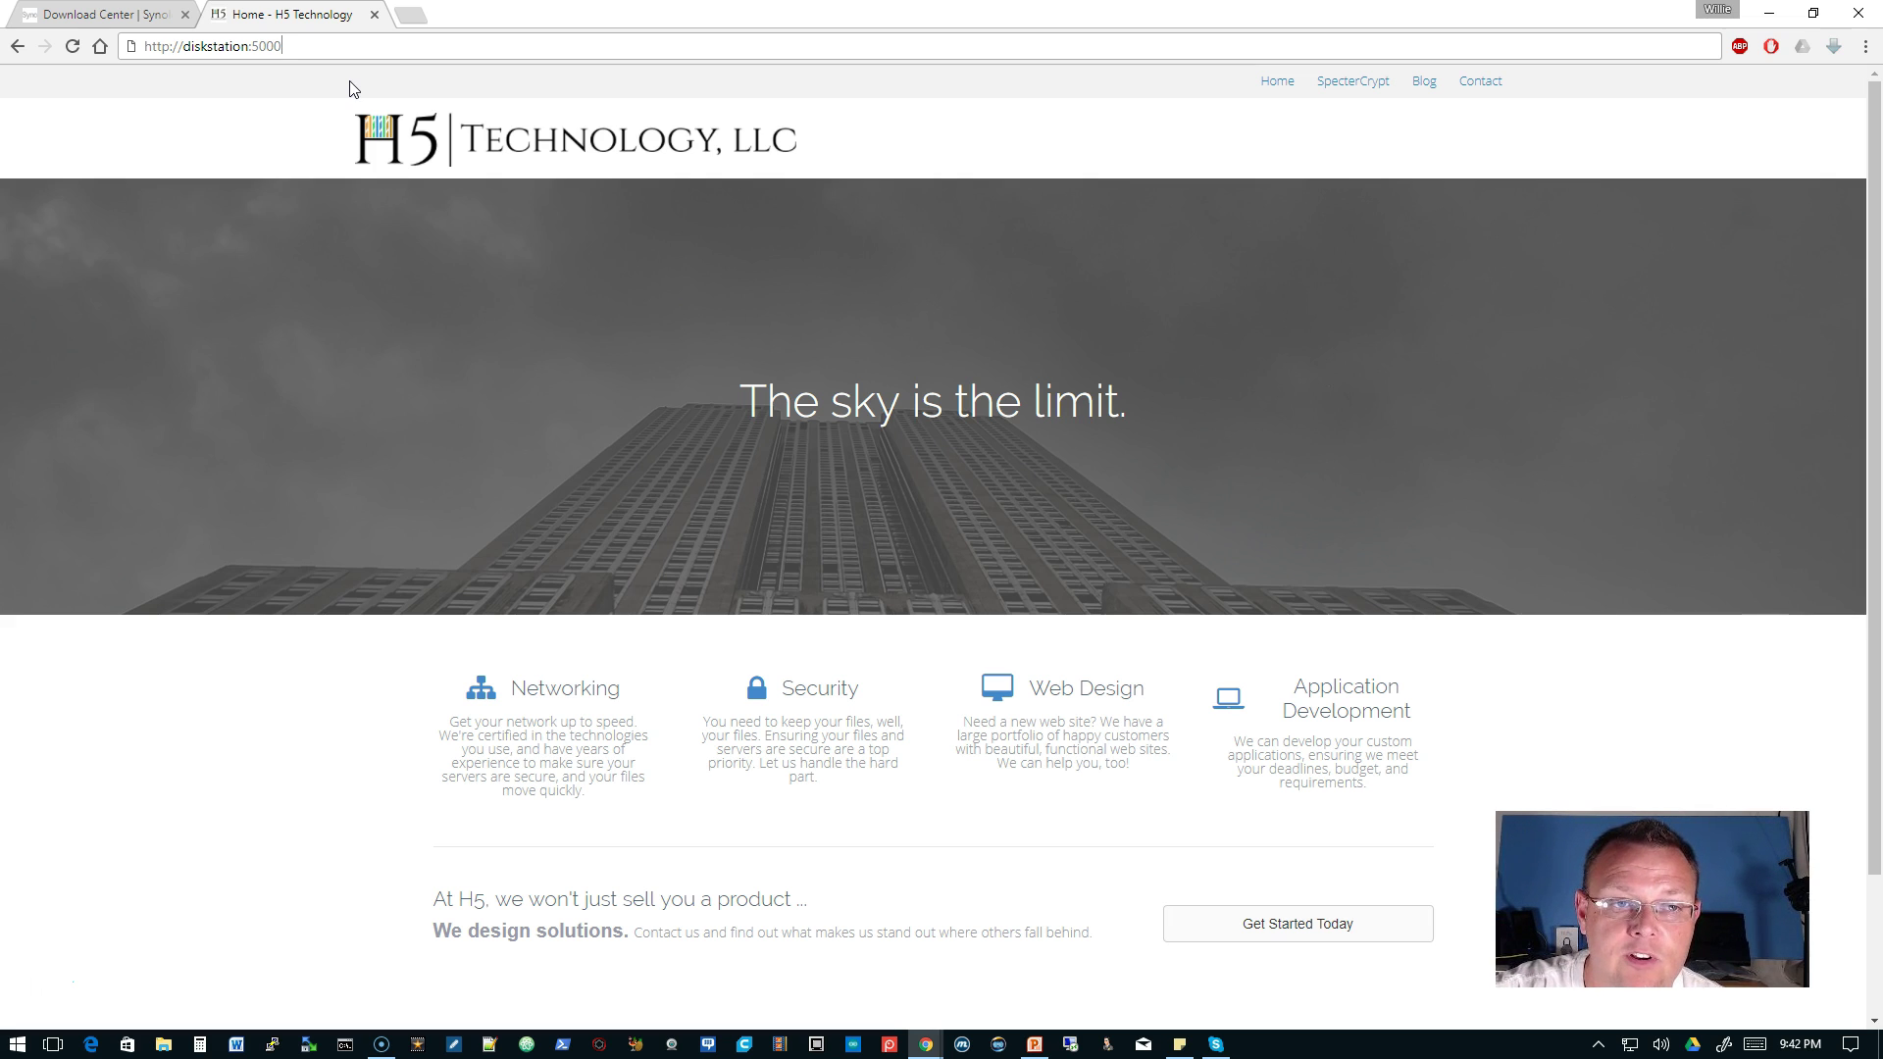
pyautogui.press('Return')
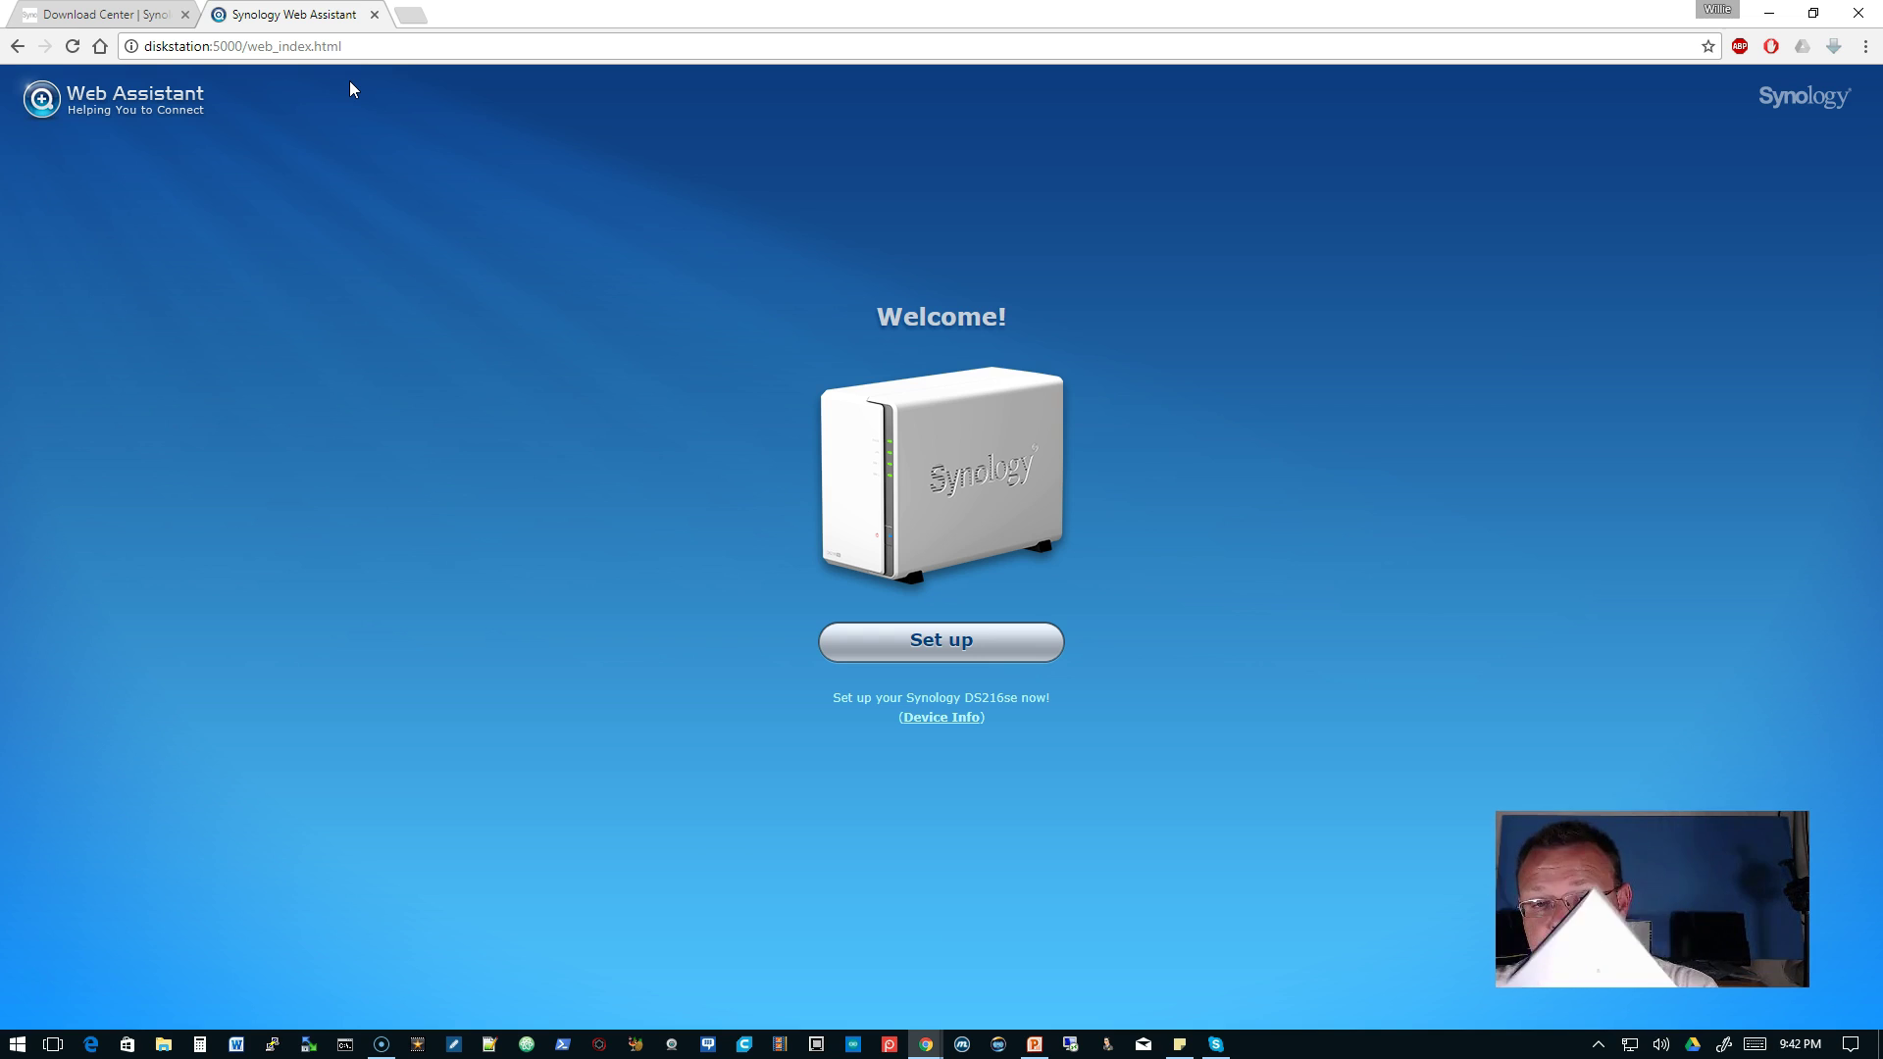
# Step: Check find.synology.com, then start setting up the DS216se from the diskstation:5000 welcome page
pyautogui.click(147, 13)
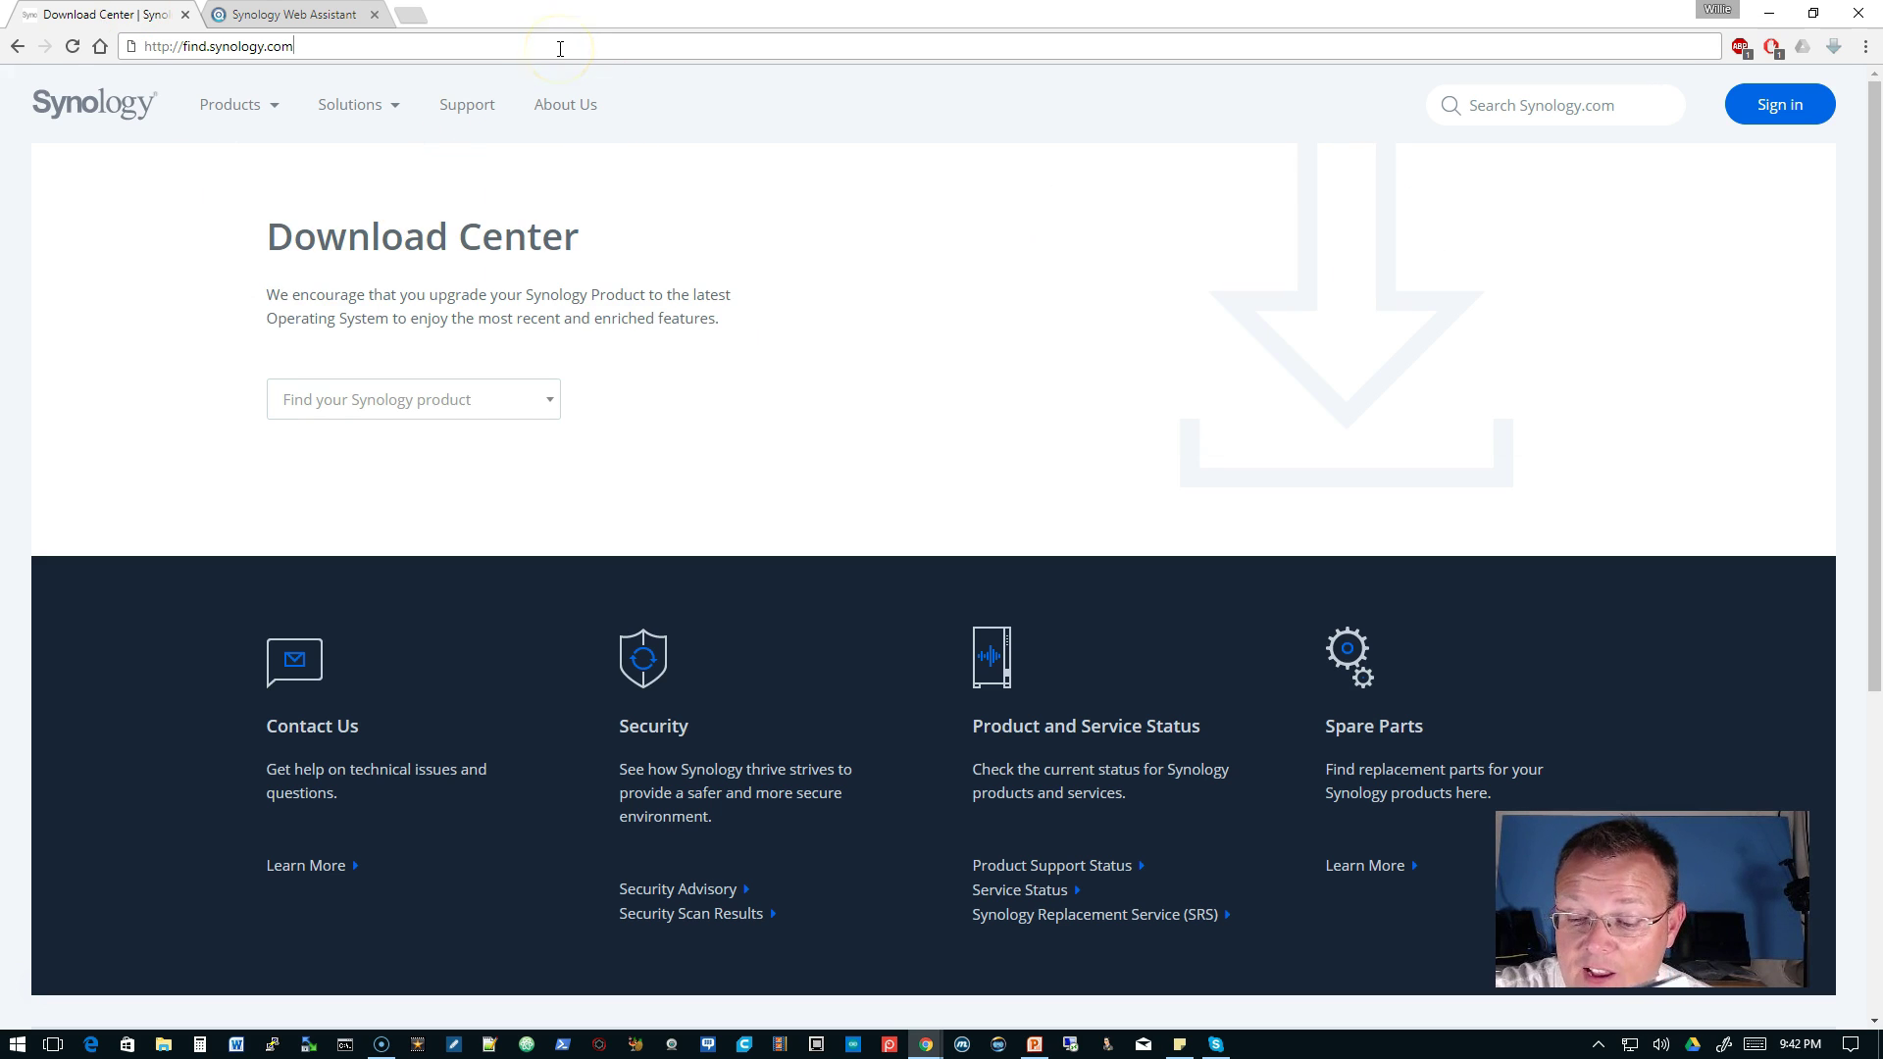
pyautogui.press('Return')
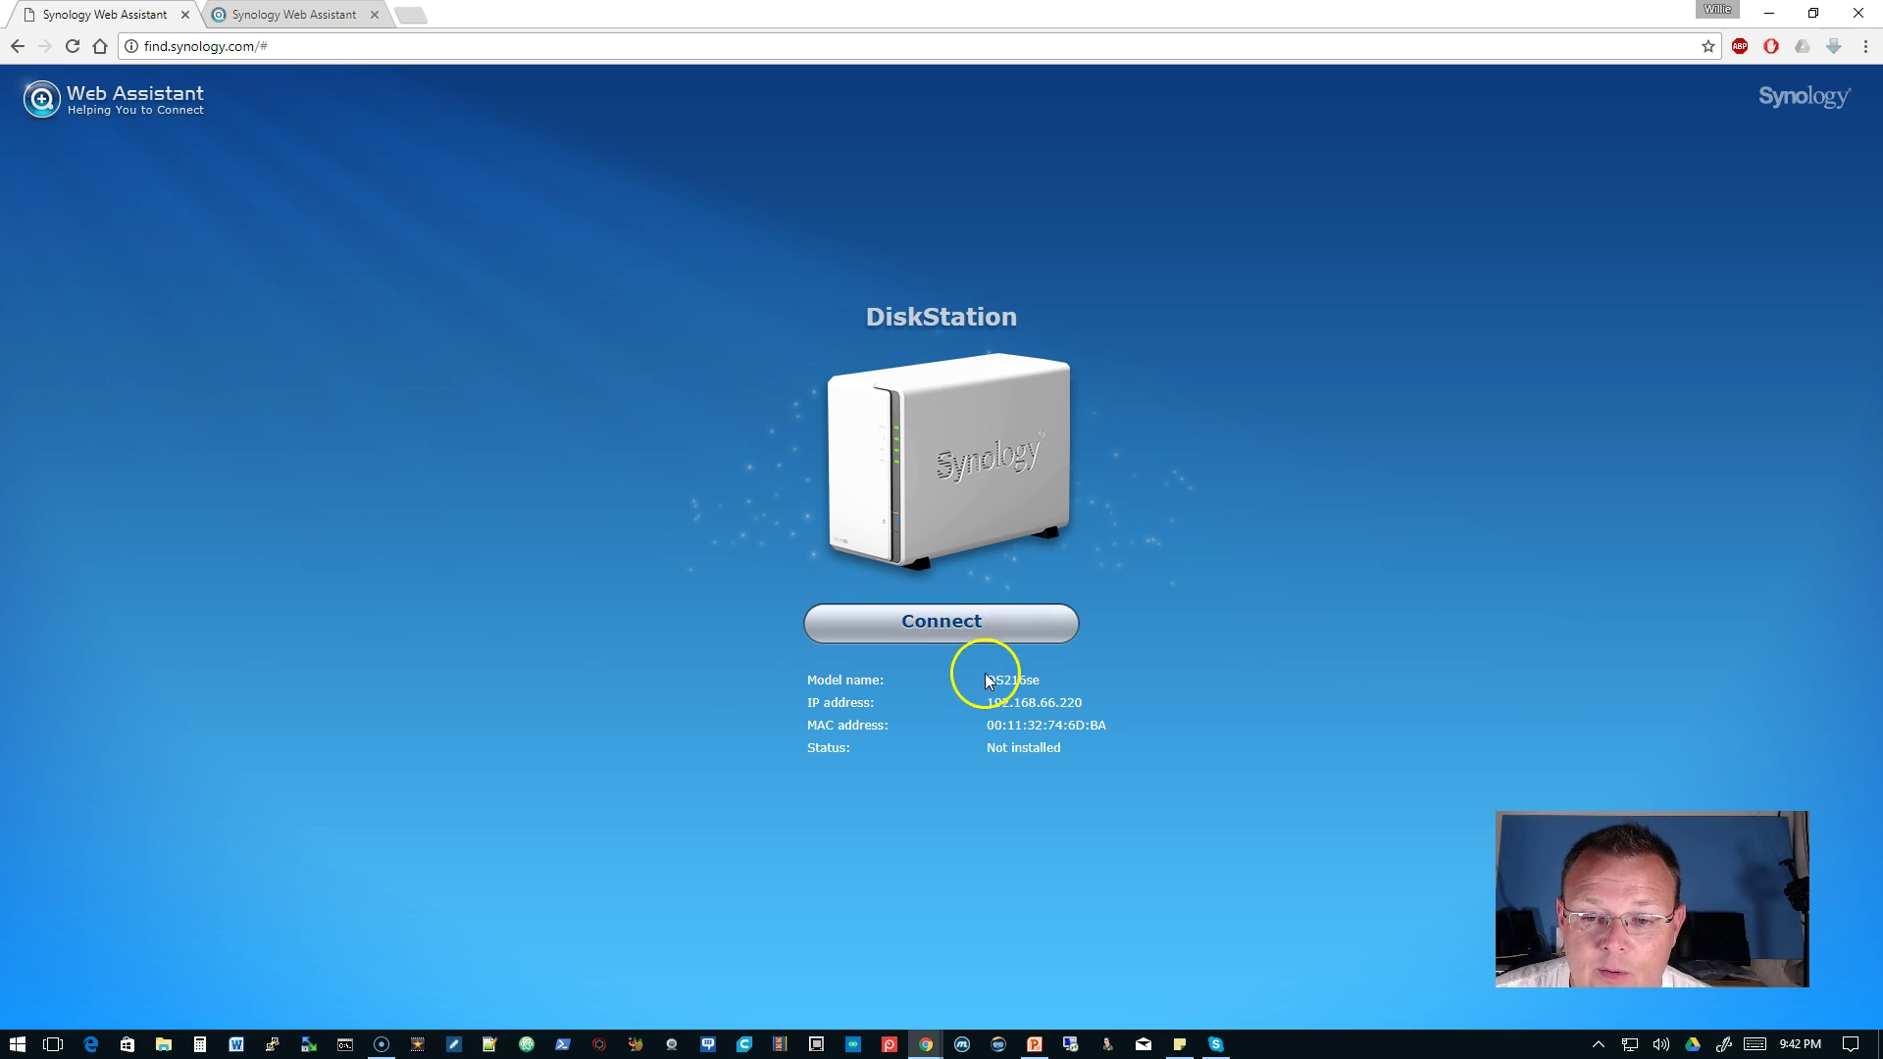
pyautogui.click(290, 15)
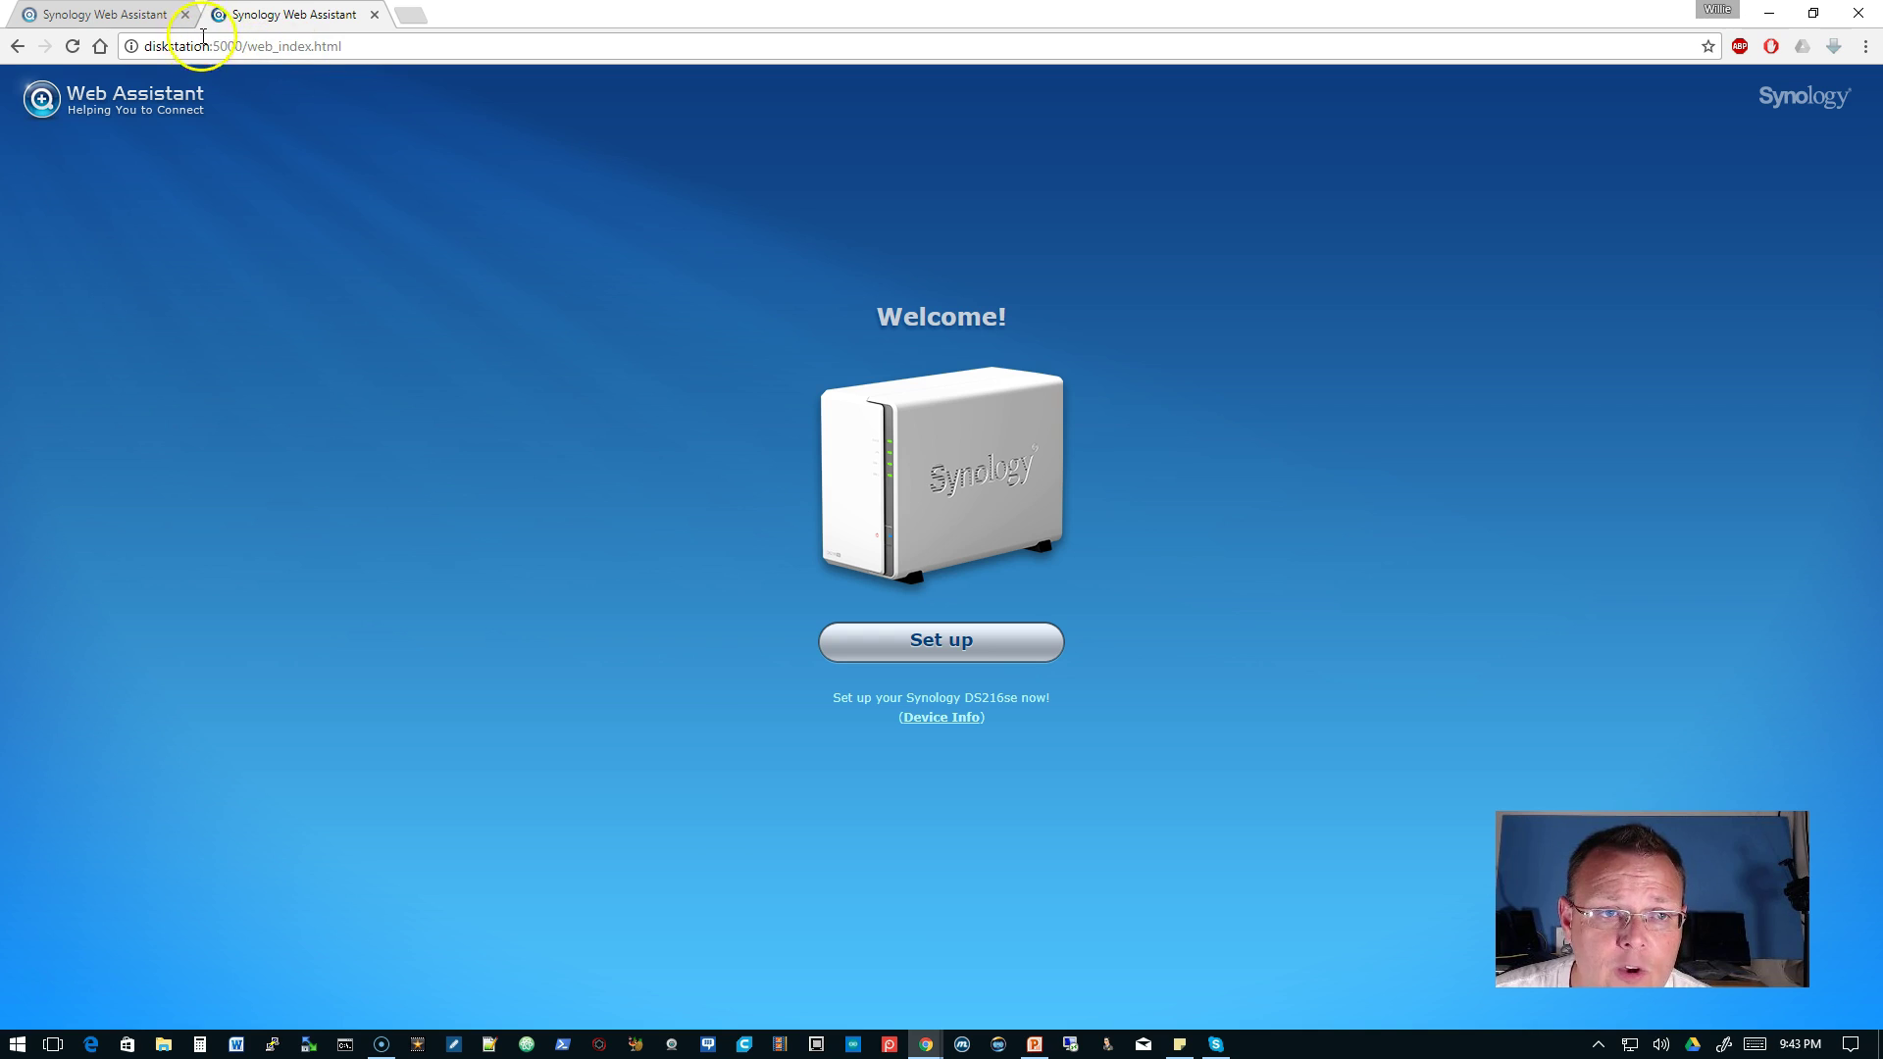
pyautogui.click(951, 642)
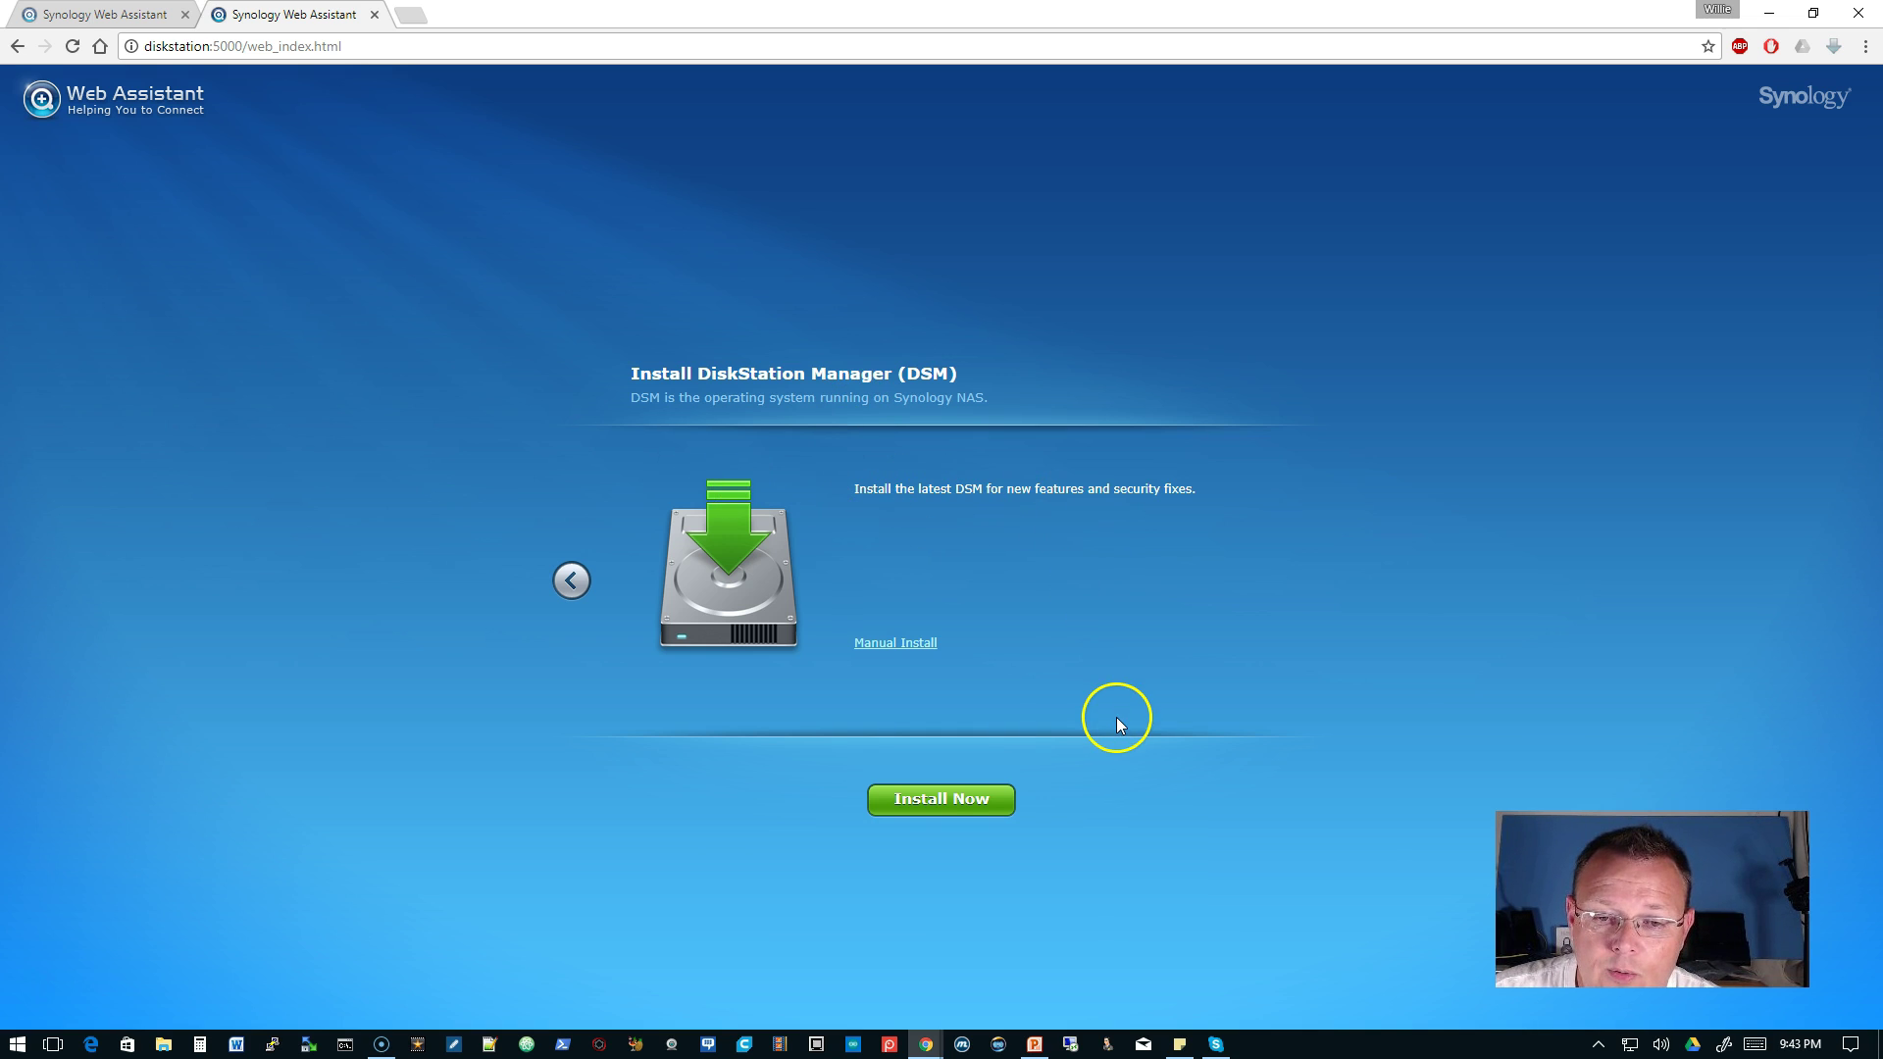
# Step: Install the latest DSM, acknowledging that all data on disks 1 and 2 will be erased
pyautogui.click(956, 799)
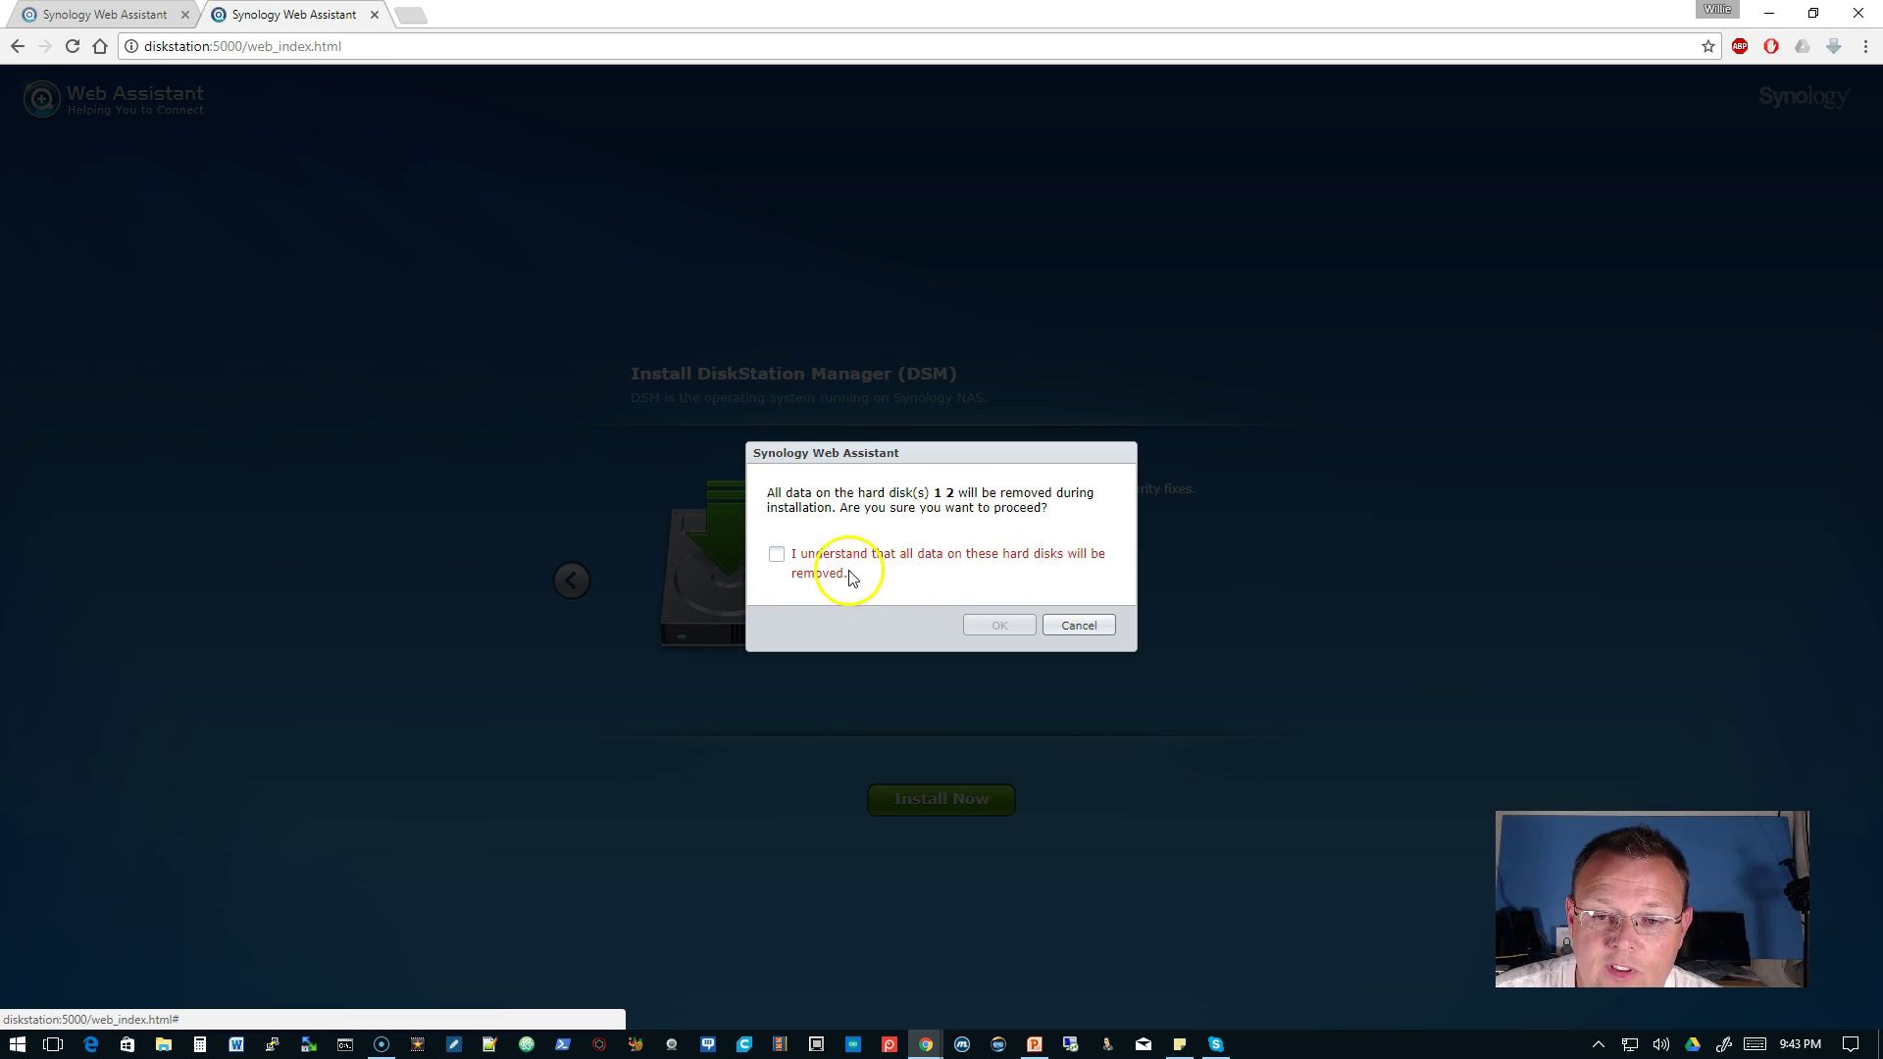
pyautogui.click(777, 555)
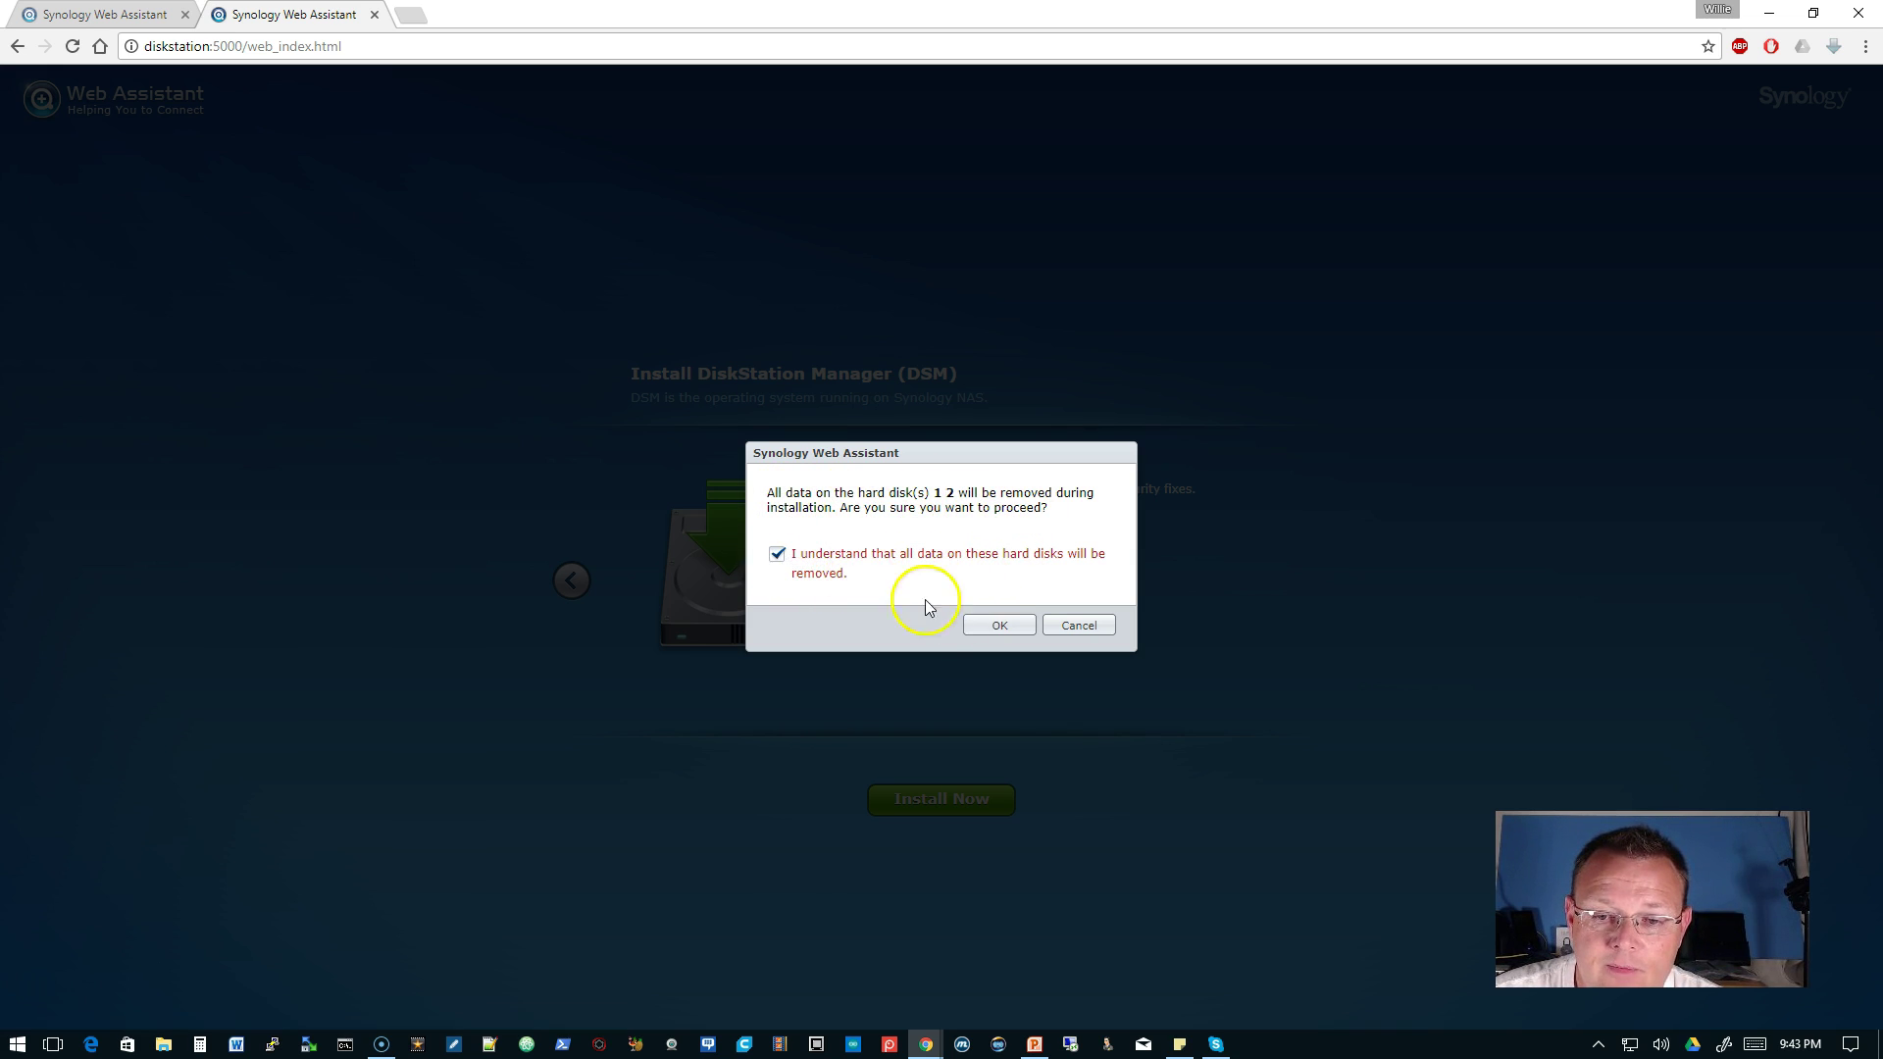
pyautogui.click(988, 628)
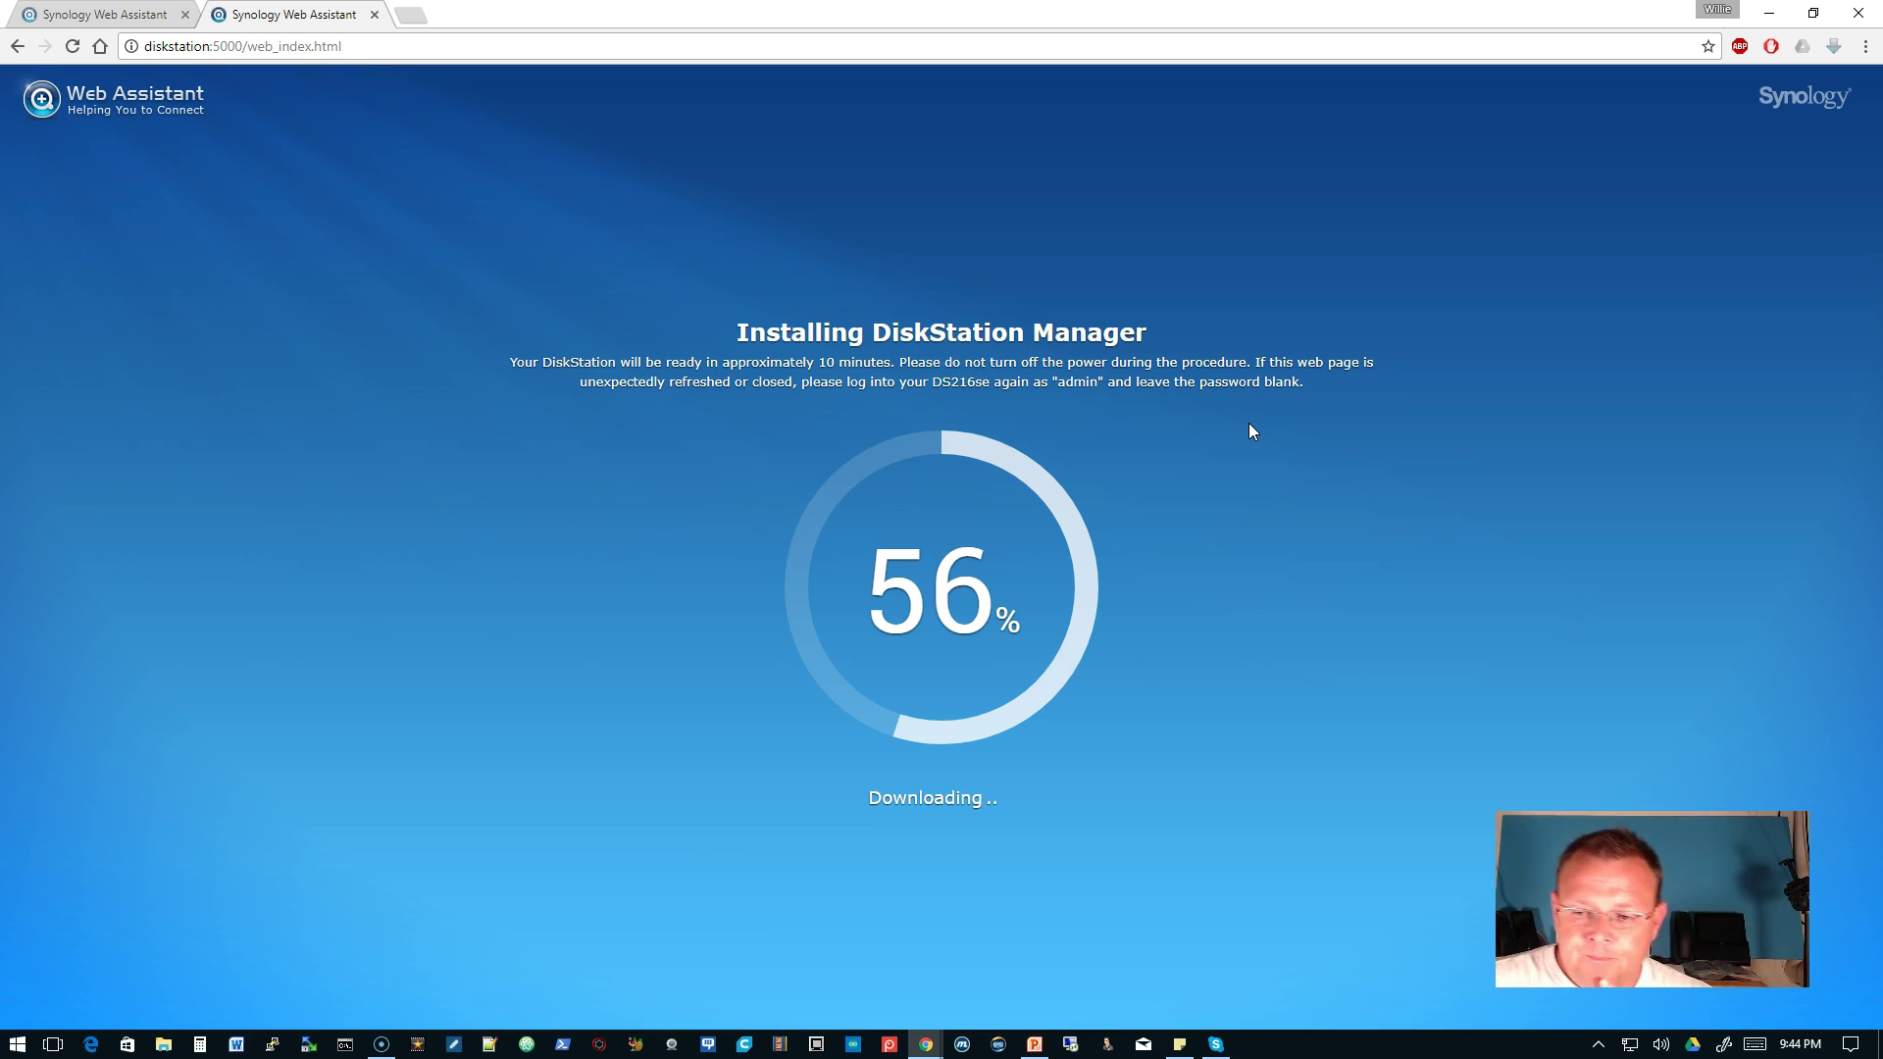
# Step: Wait for the DSM installation and restart to finish until the administrator account page appears
pyautogui.click(1255, 438)
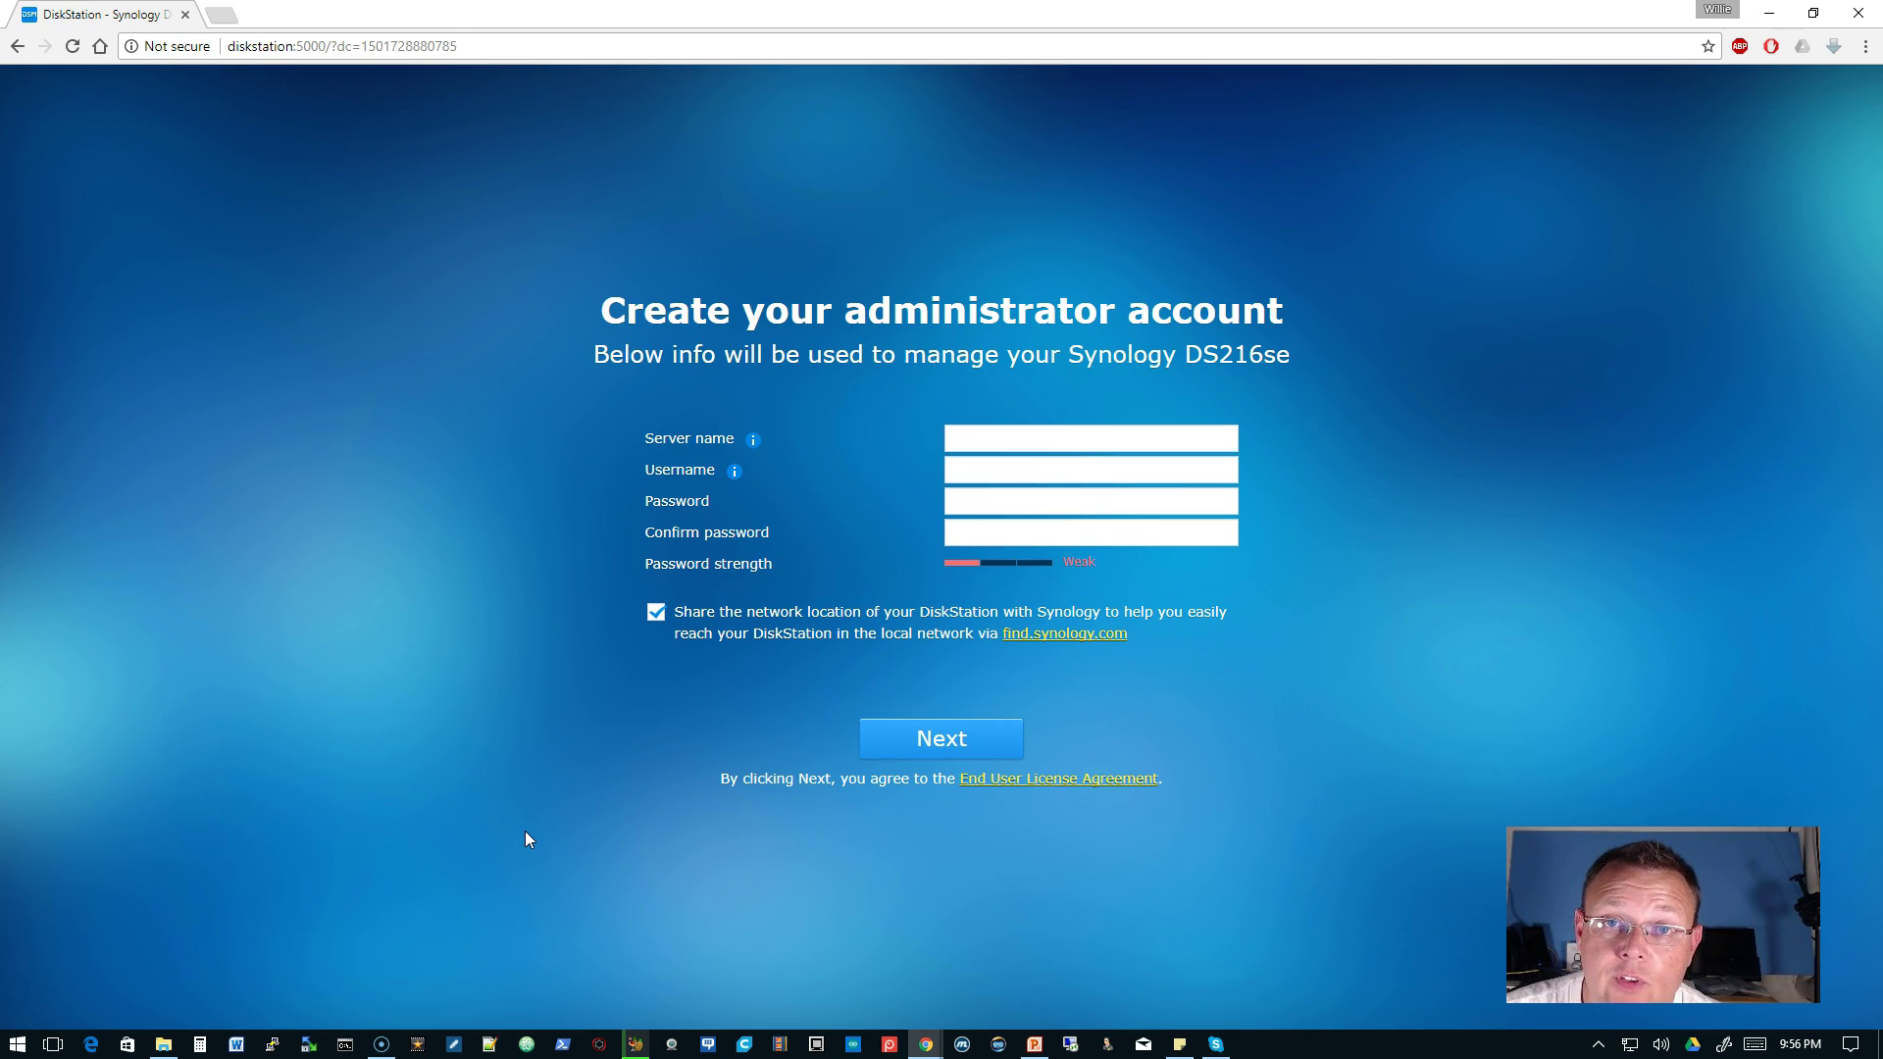
# Step: Create the admin account for server nas2 with a username and password, without sharing network location
pyautogui.click(1017, 439)
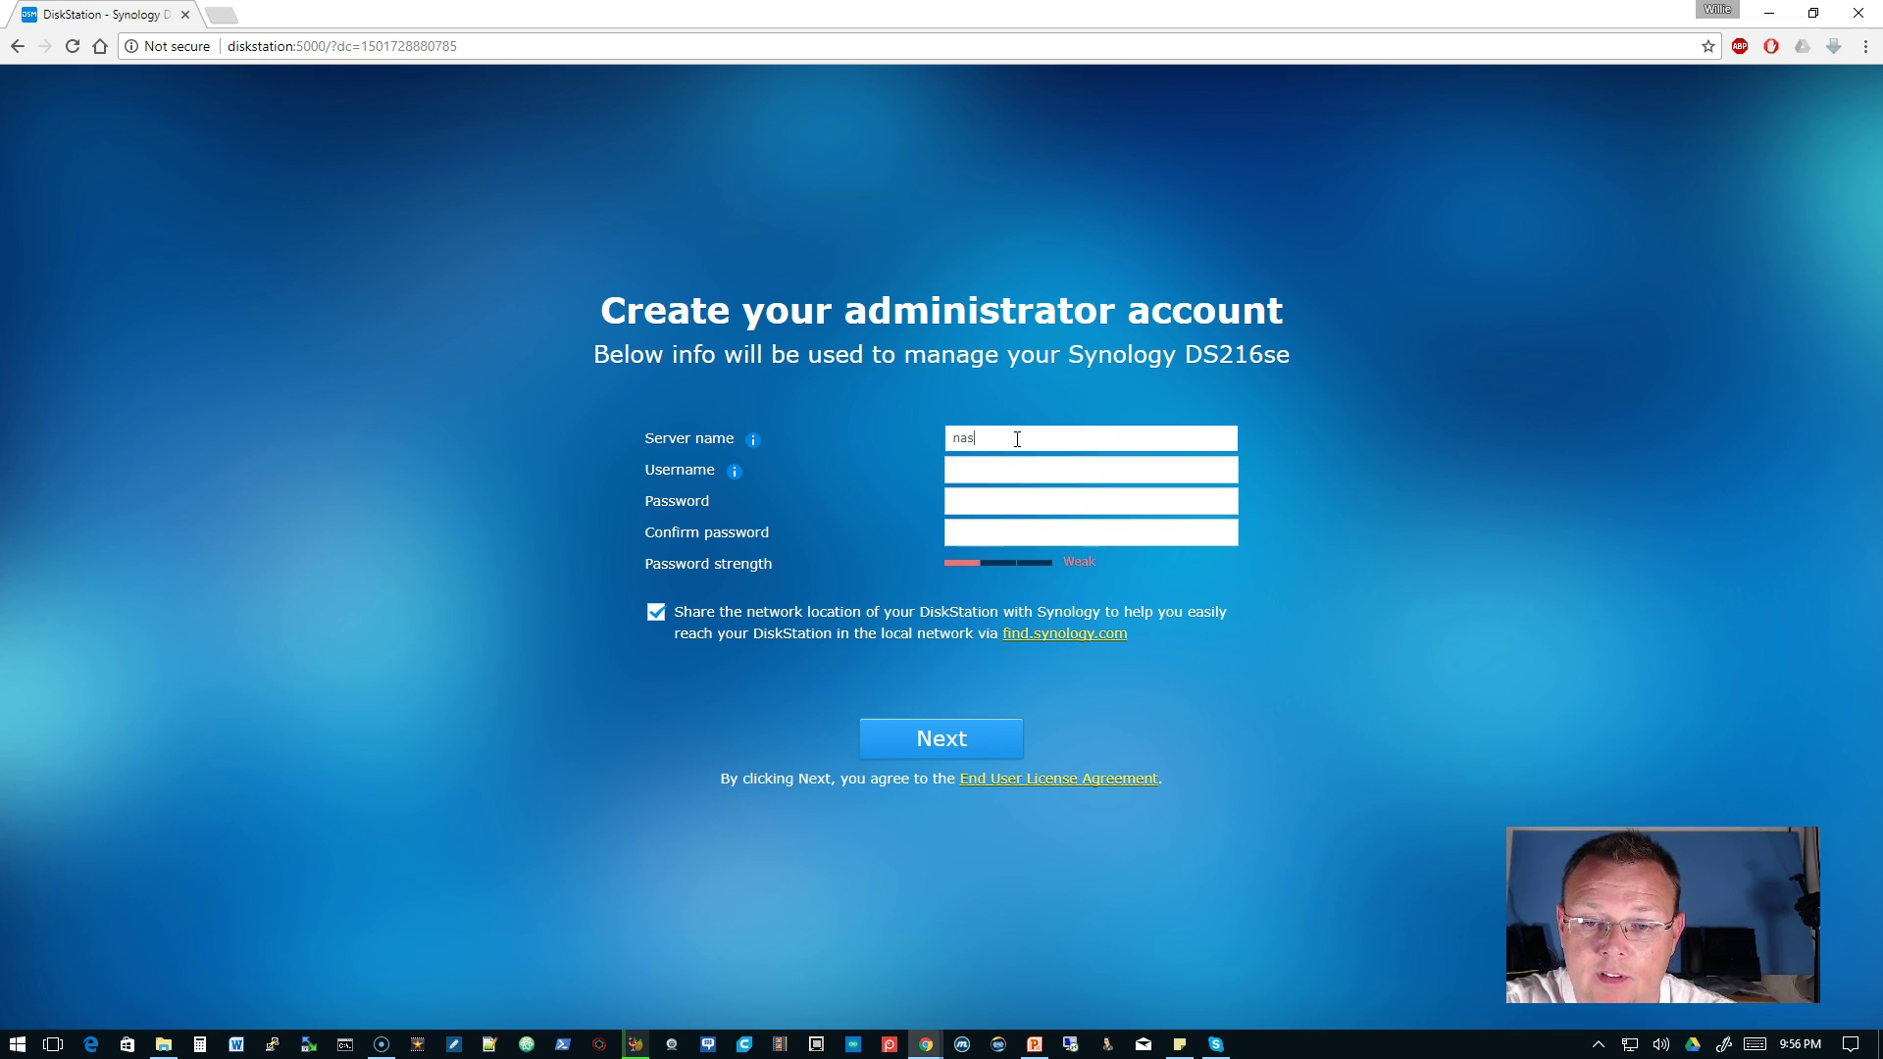
pyautogui.press('Tab')
pyautogui.write('w')
pyautogui.press('Tab')
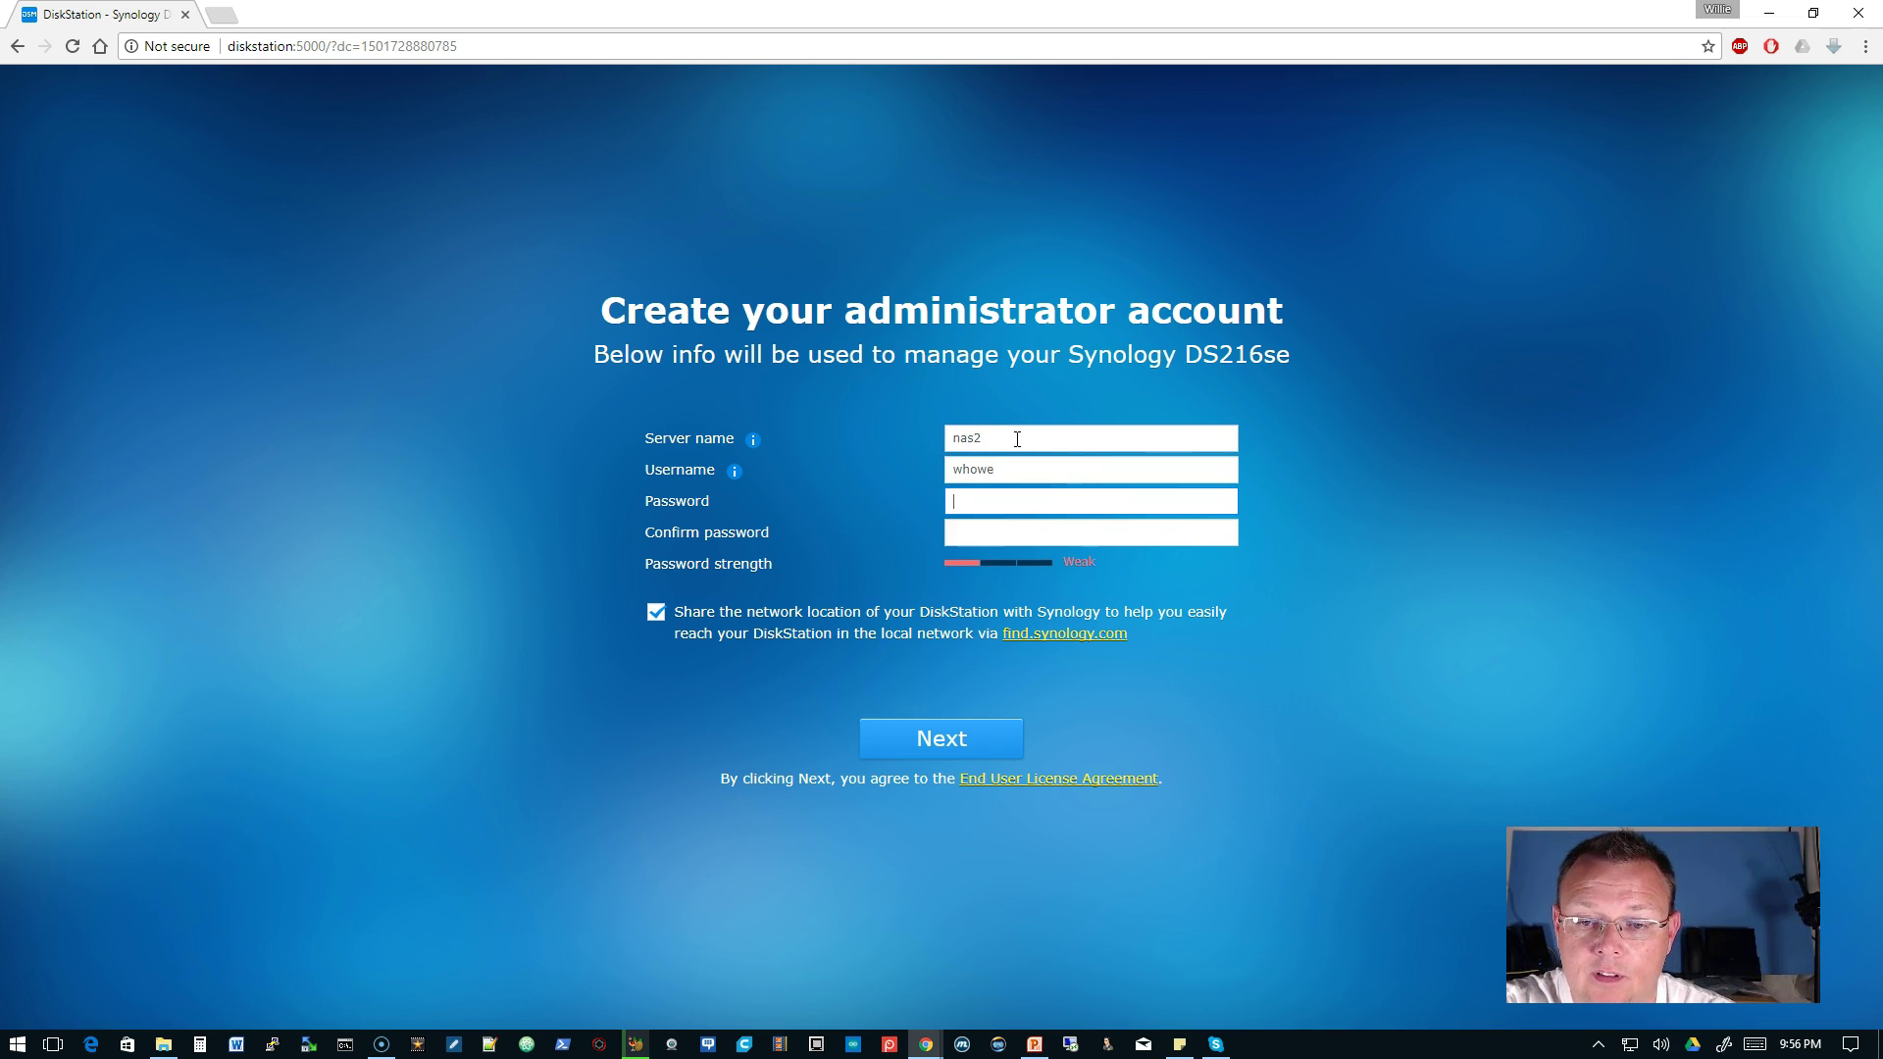
pyautogui.write('••••••••••')
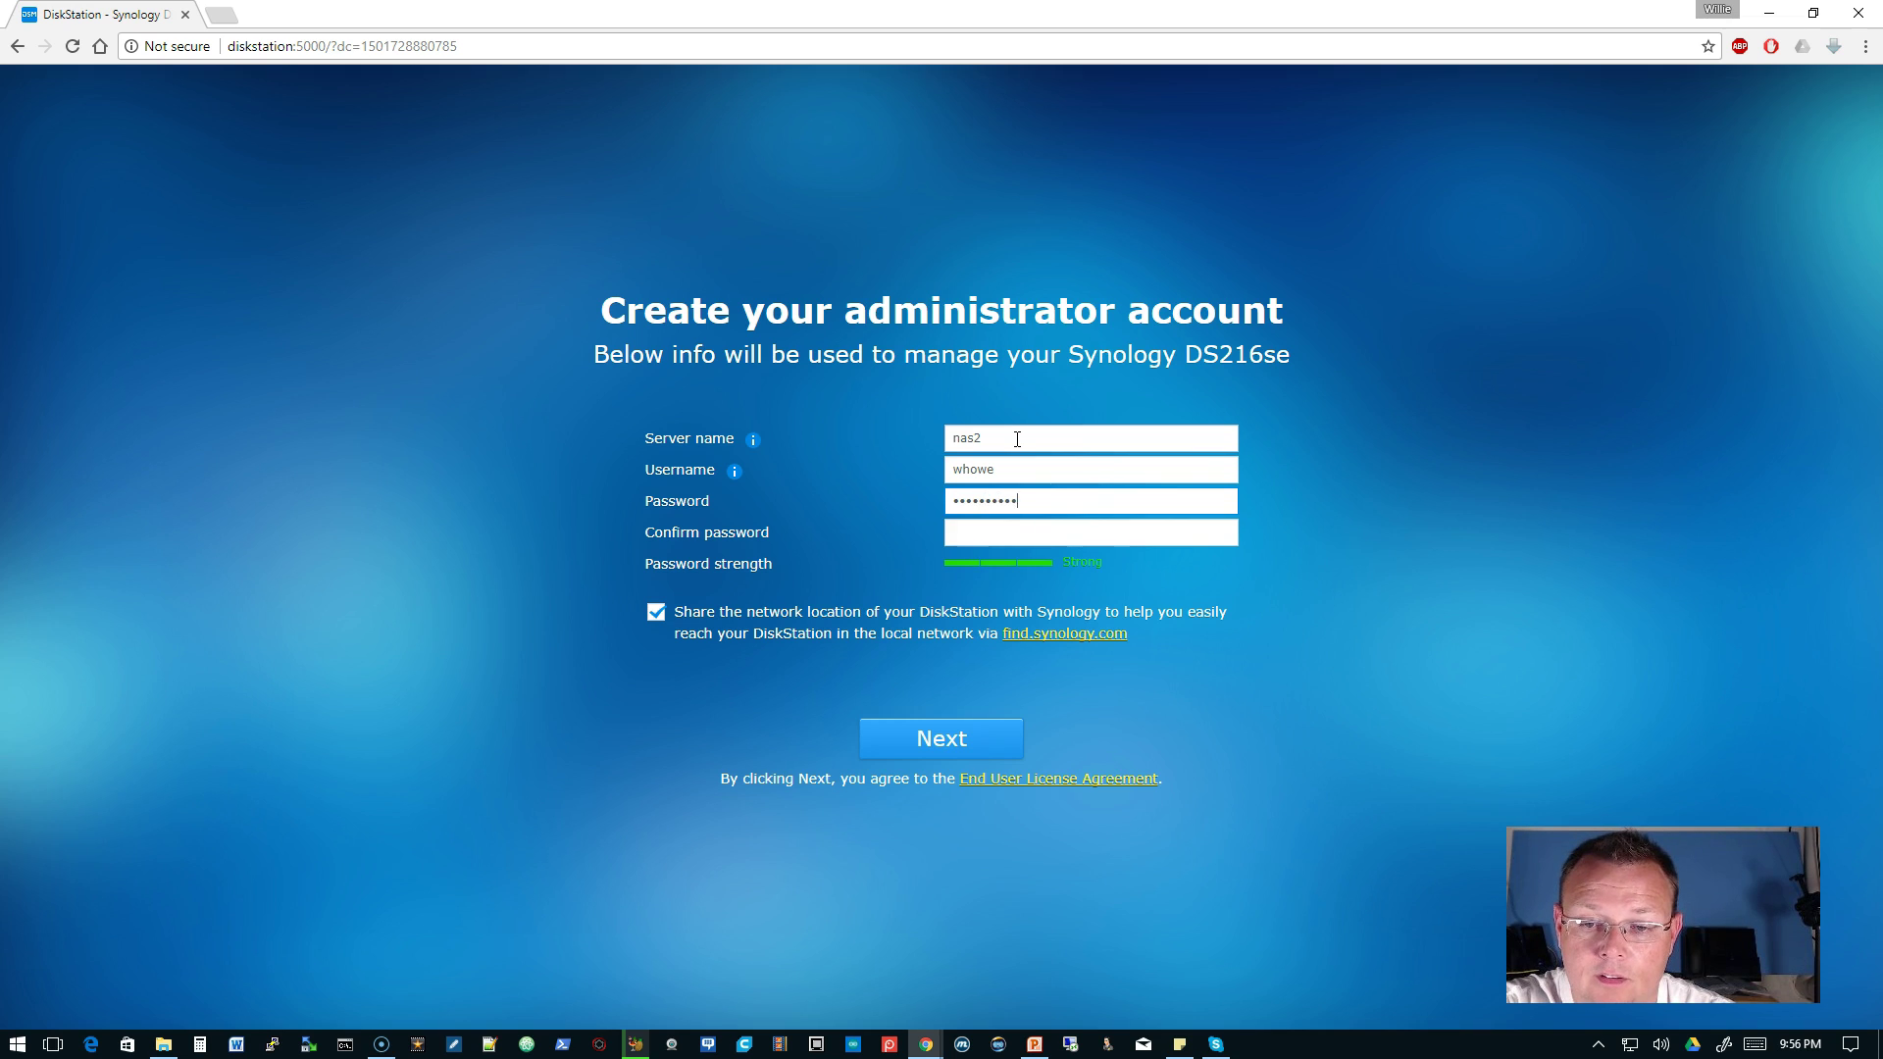
pyautogui.press('Tab')
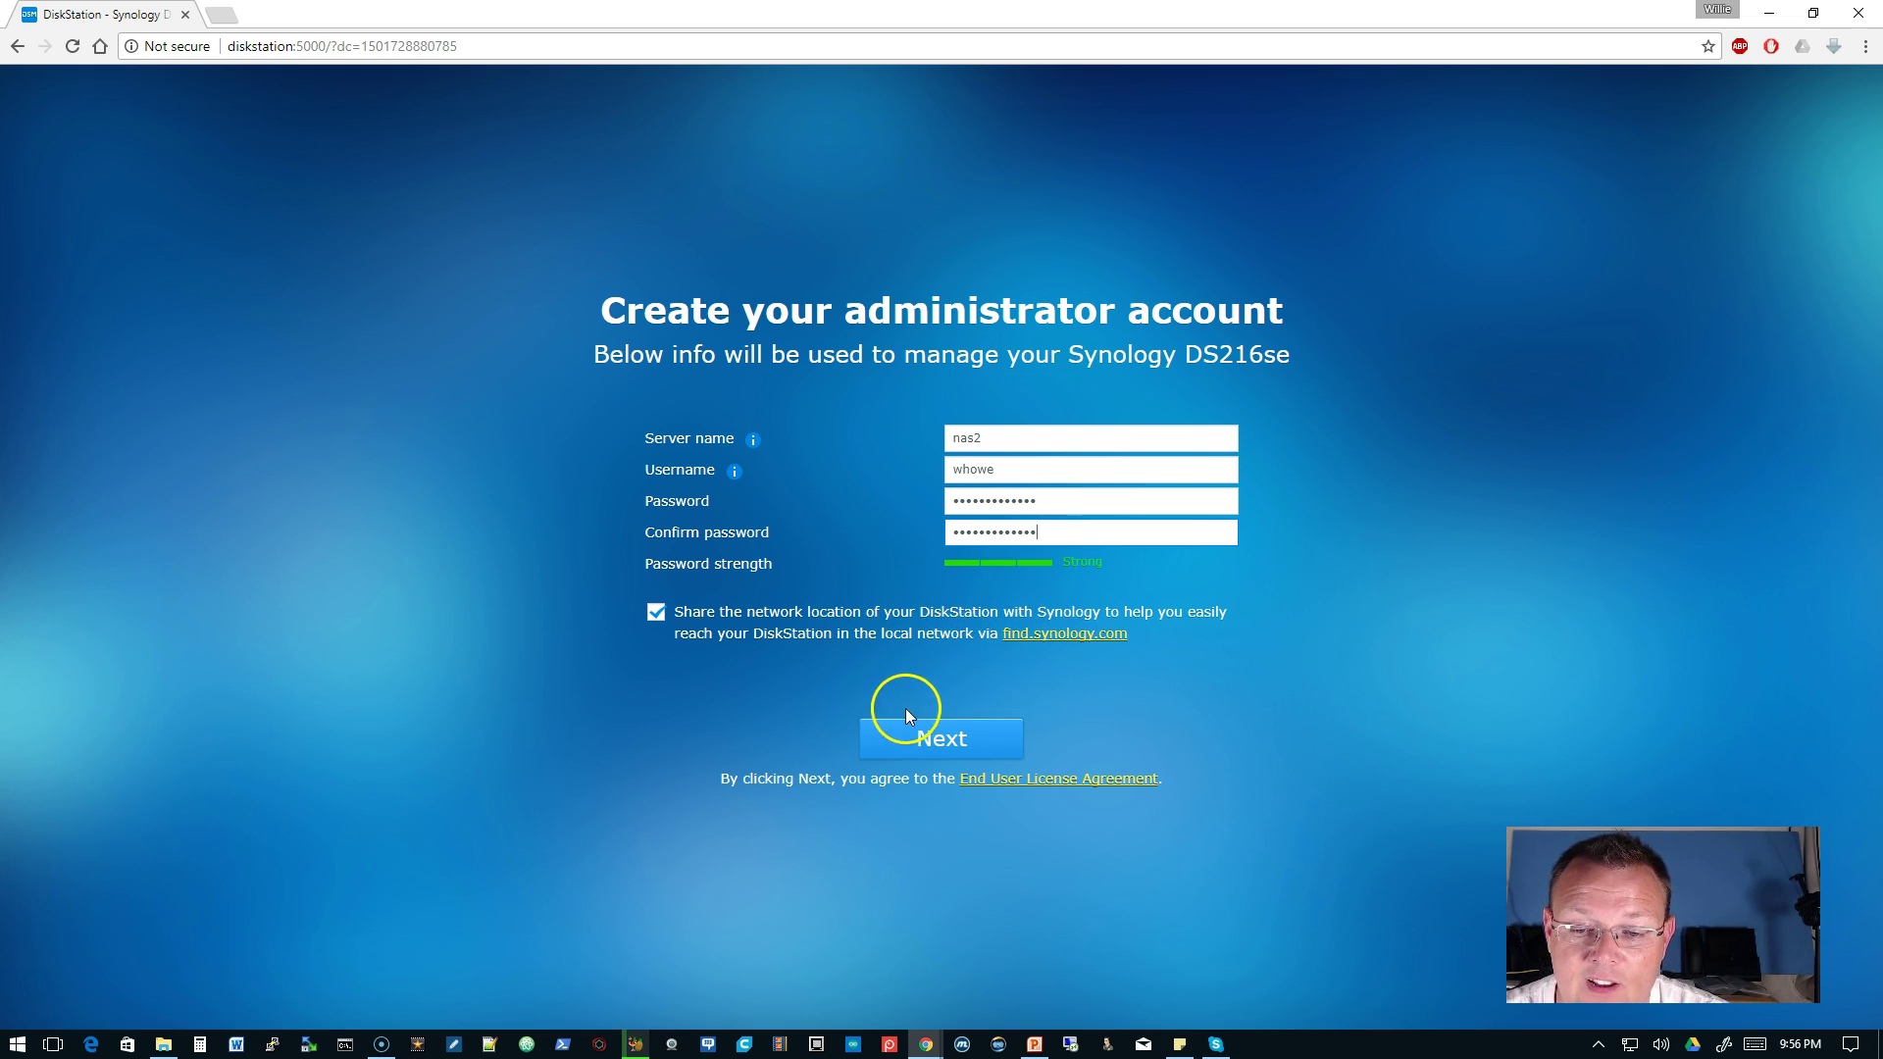
pyautogui.click(655, 612)
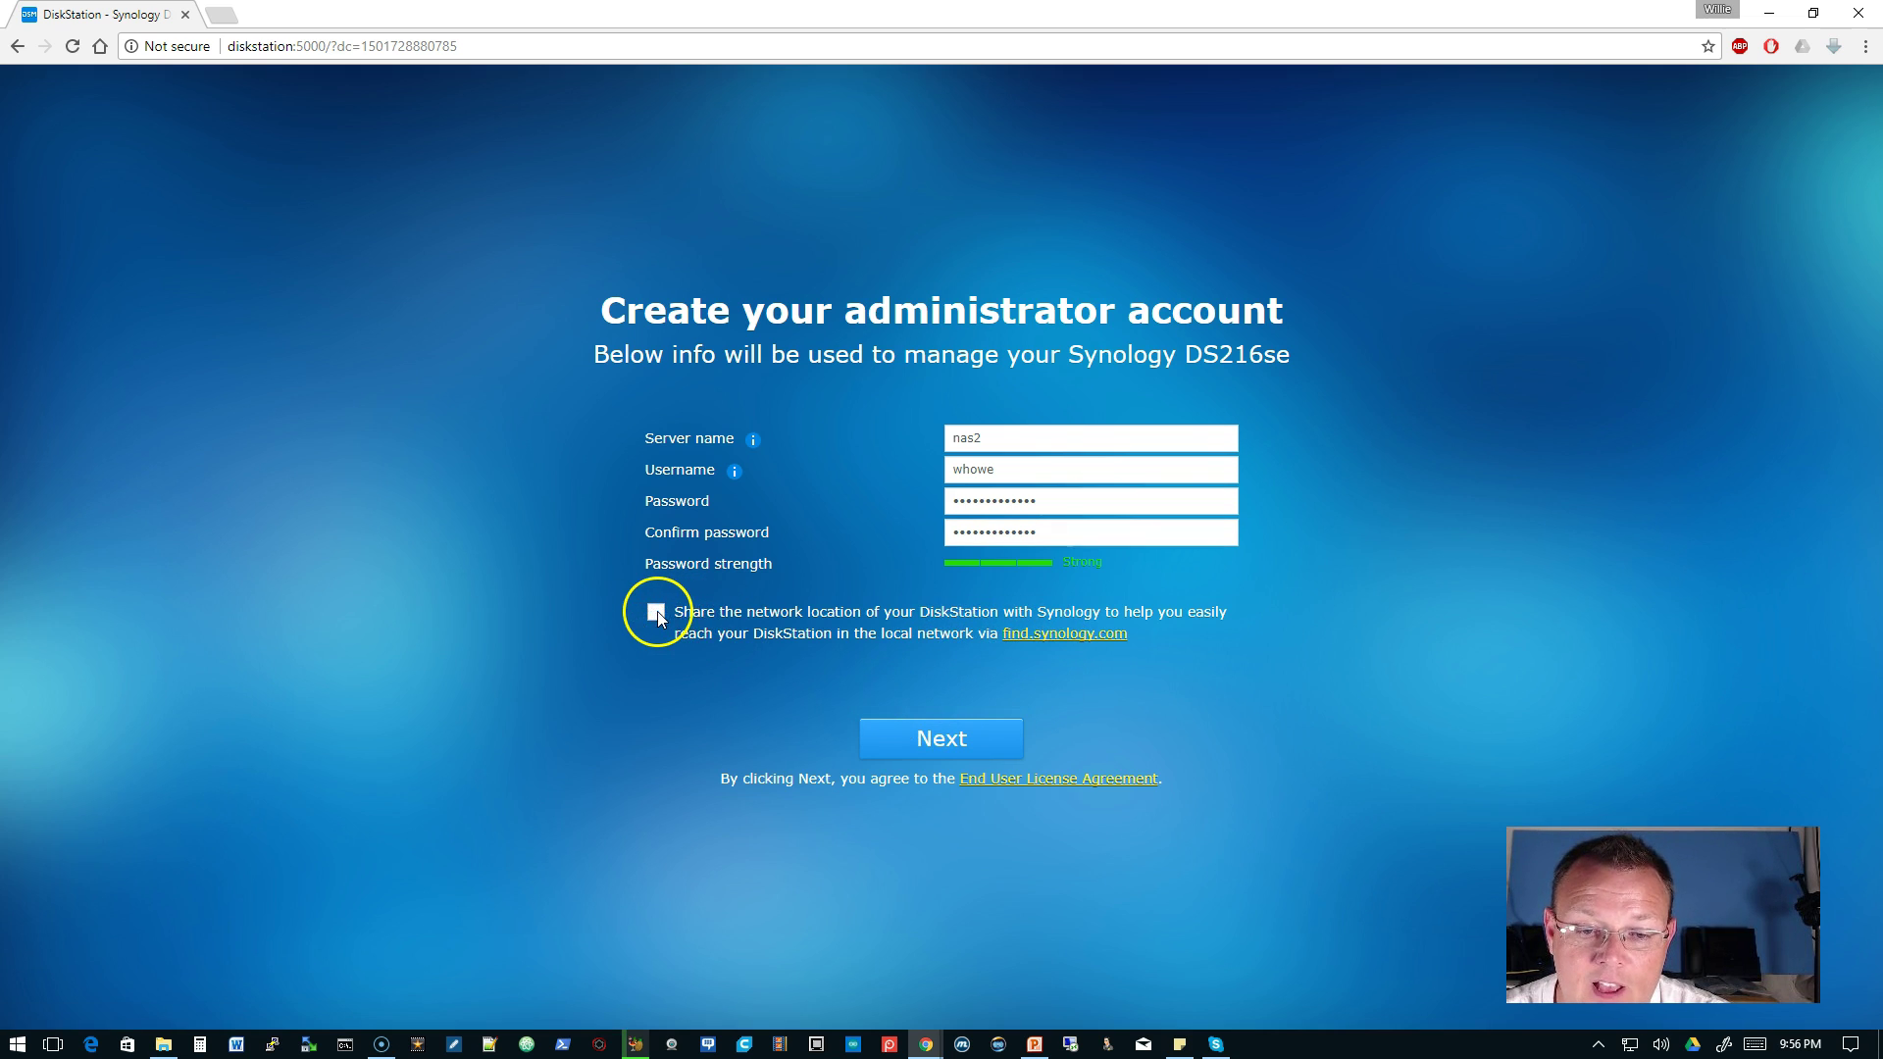
pyautogui.click(934, 751)
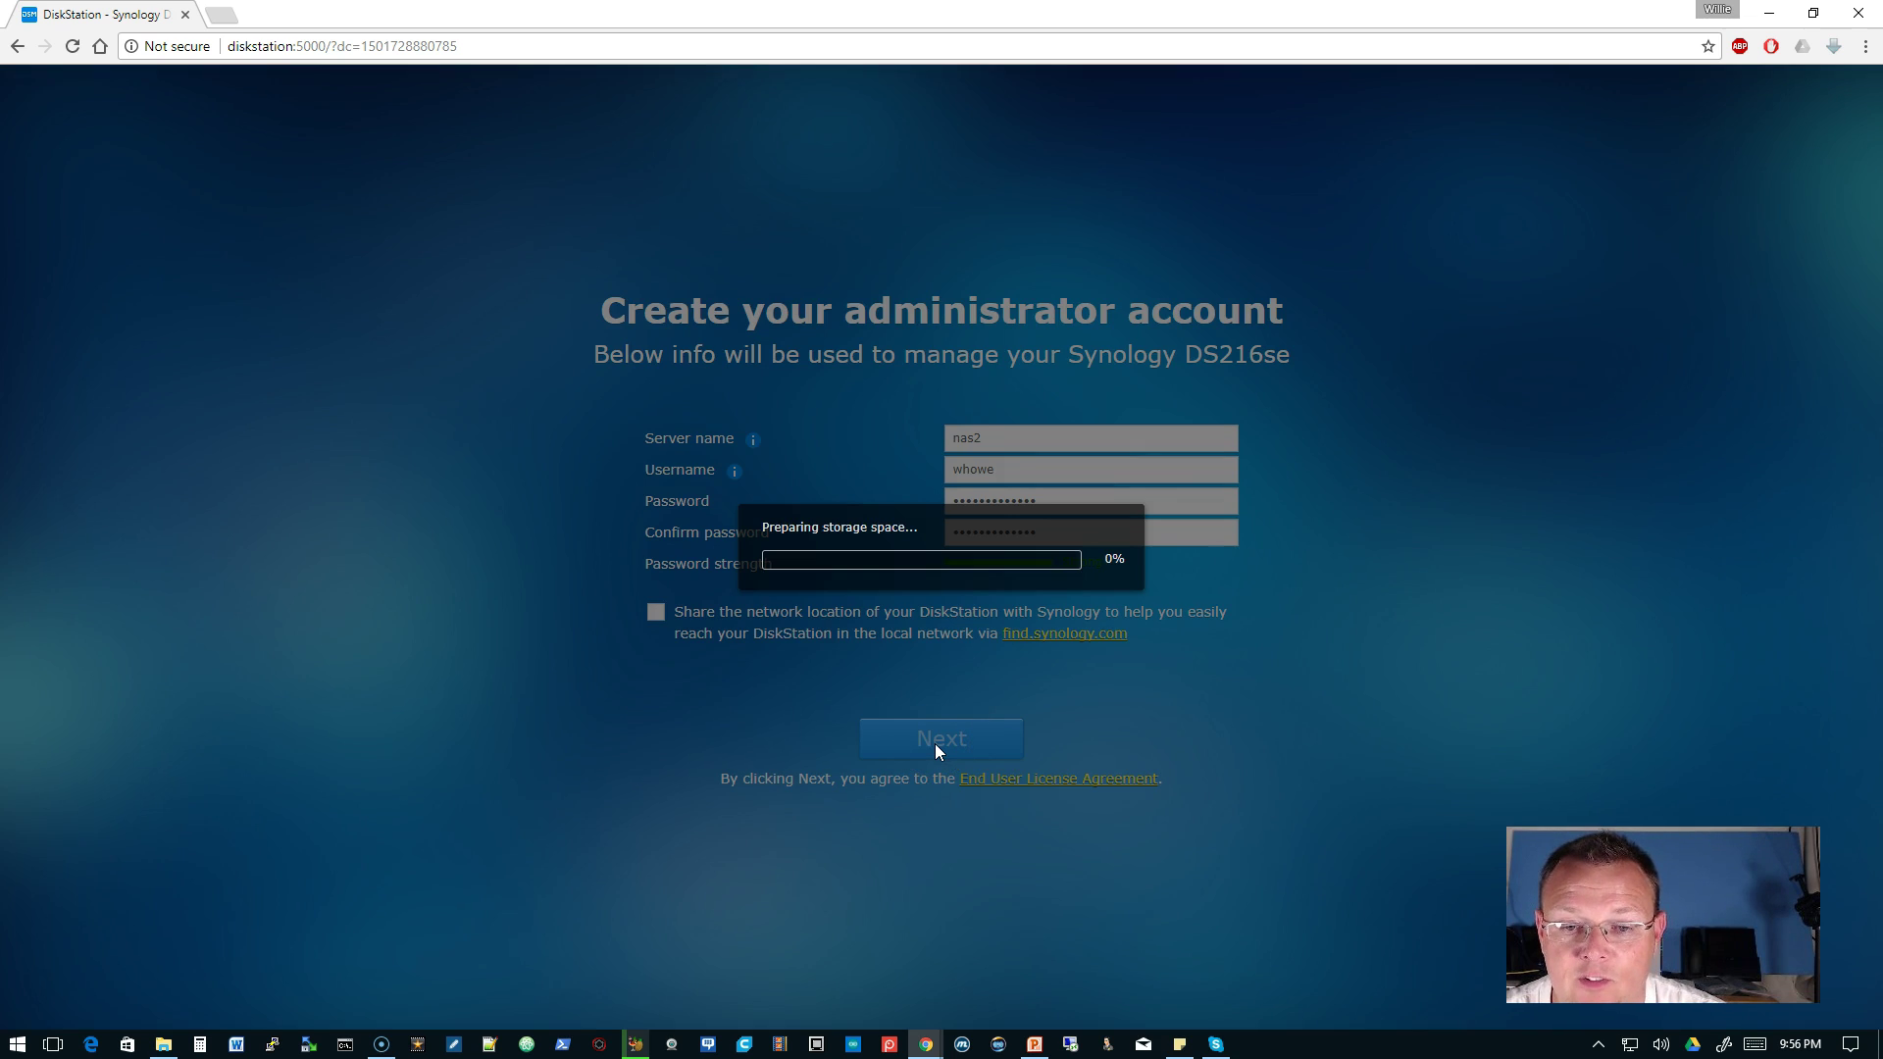
pyautogui.click(914, 650)
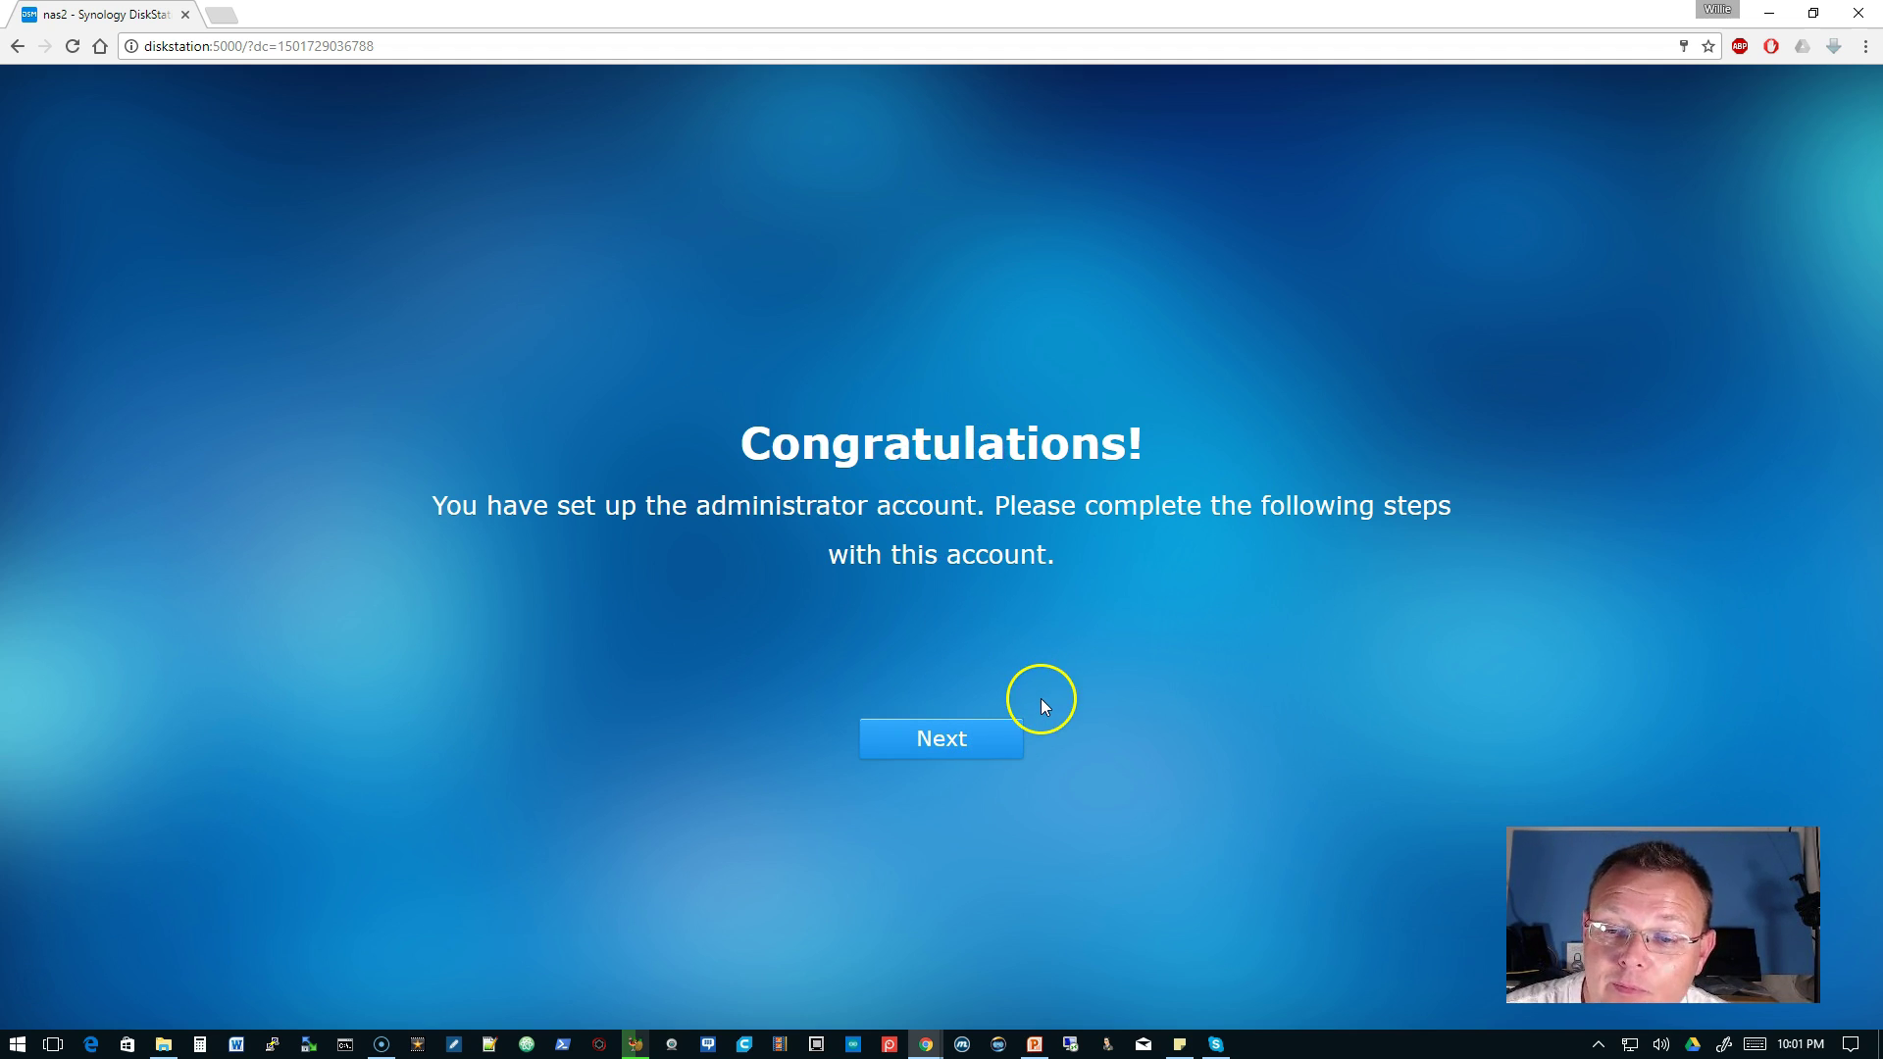
# Step: Choose to download DSM updates and install them manually, keeping the Sun,Wed 06:50 schedule
pyautogui.click(990, 735)
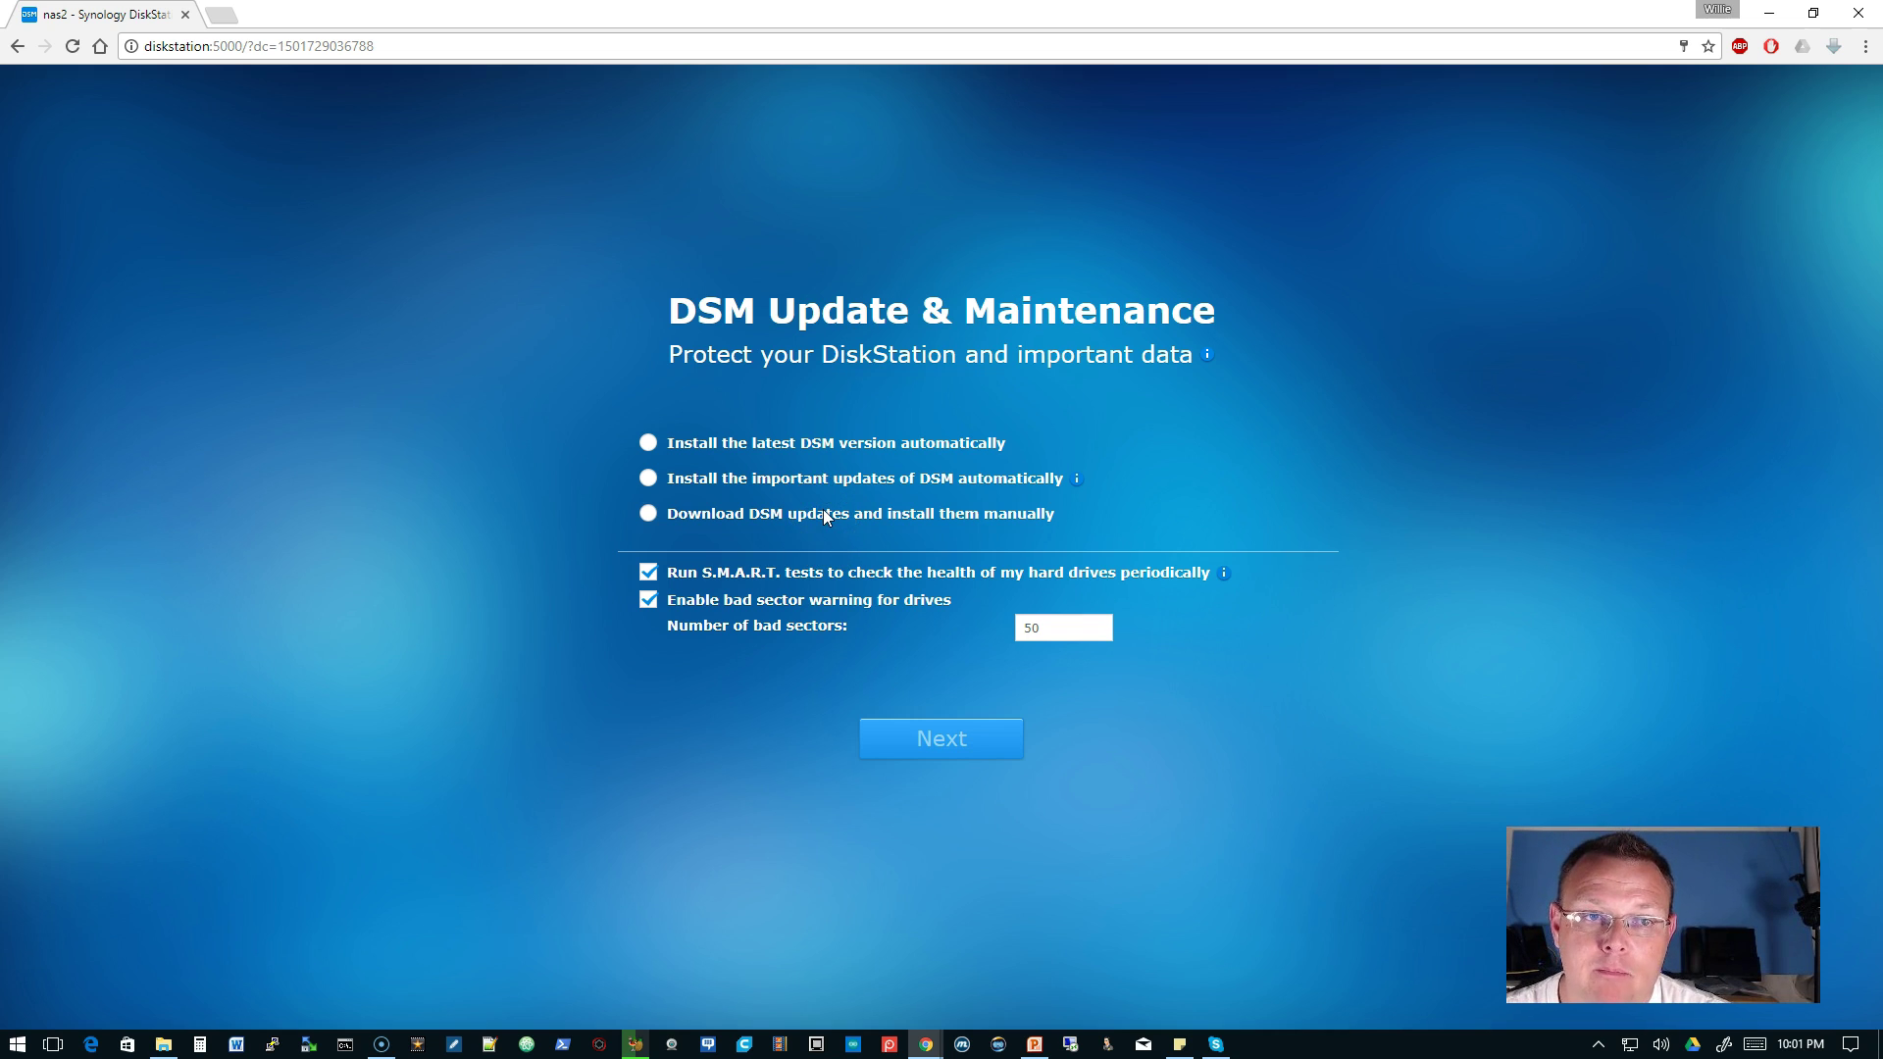
pyautogui.click(650, 514)
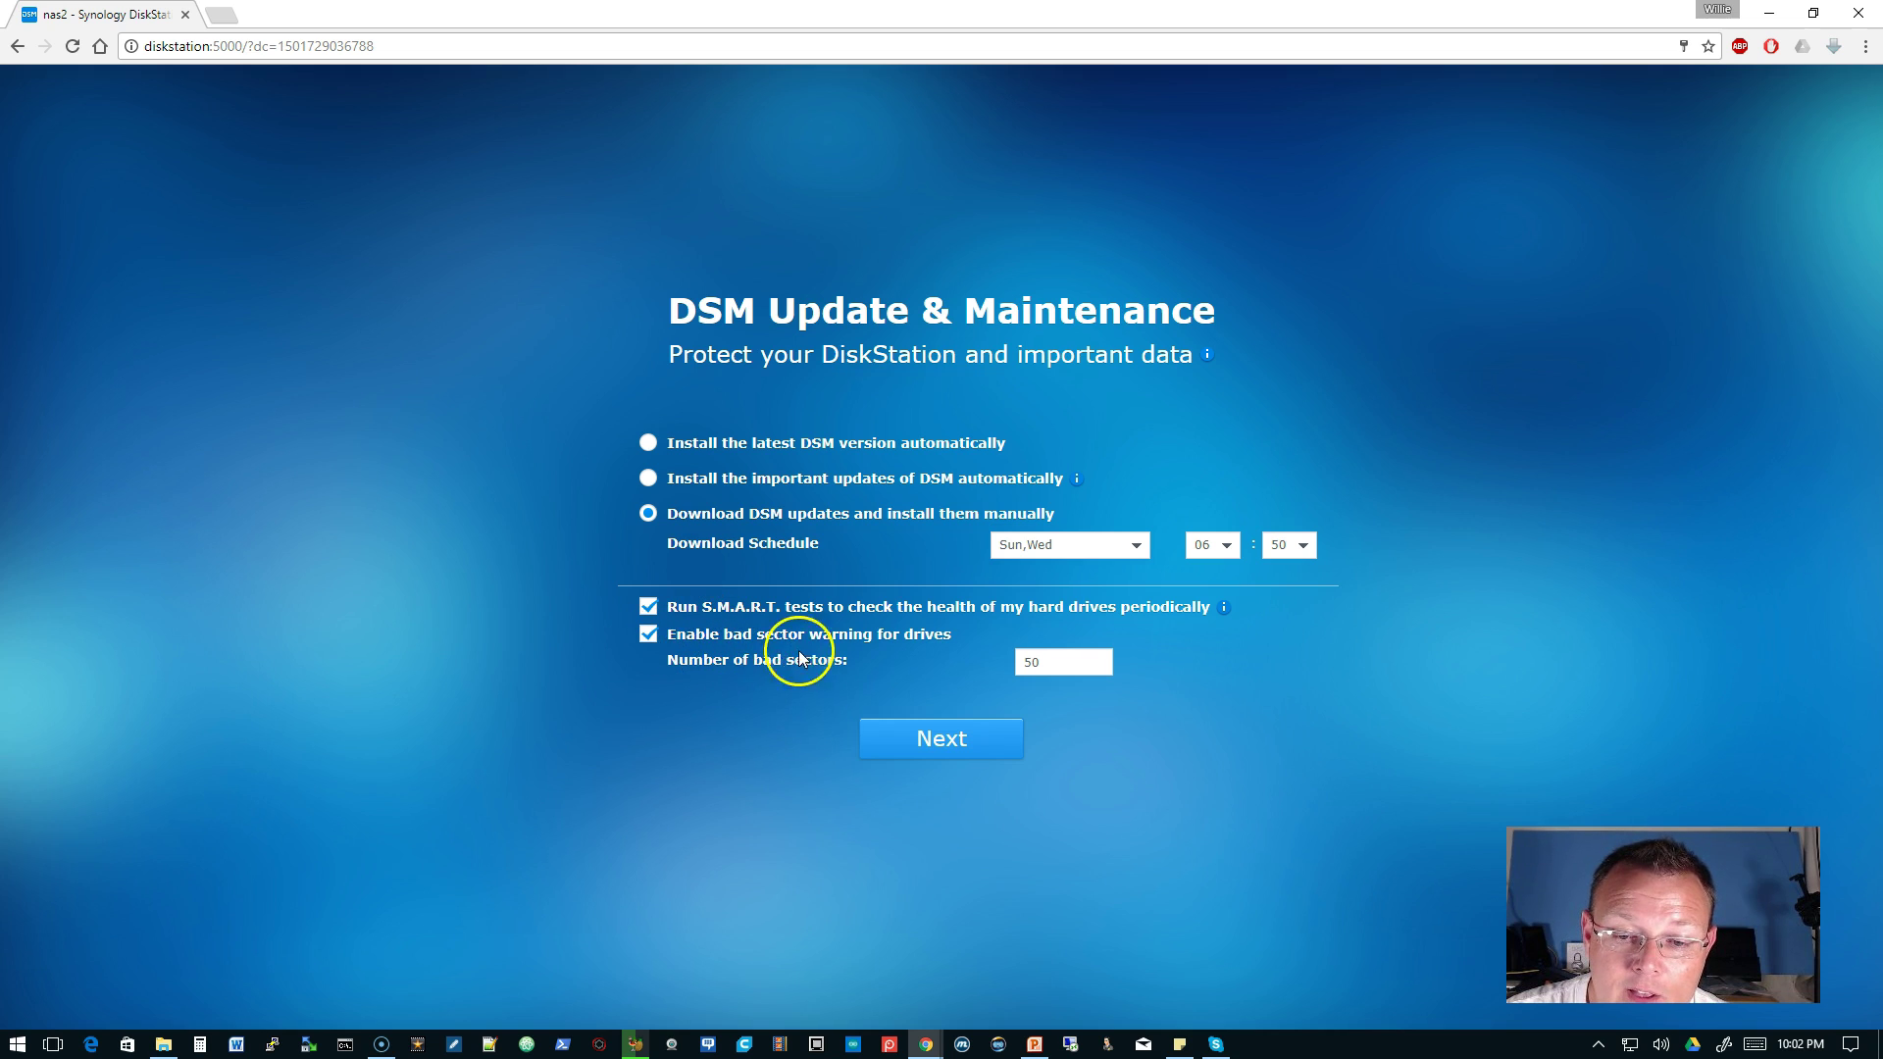
# Step: Accept the update settings and skip QuickConnect setup, confirming the skip
pyautogui.click(947, 753)
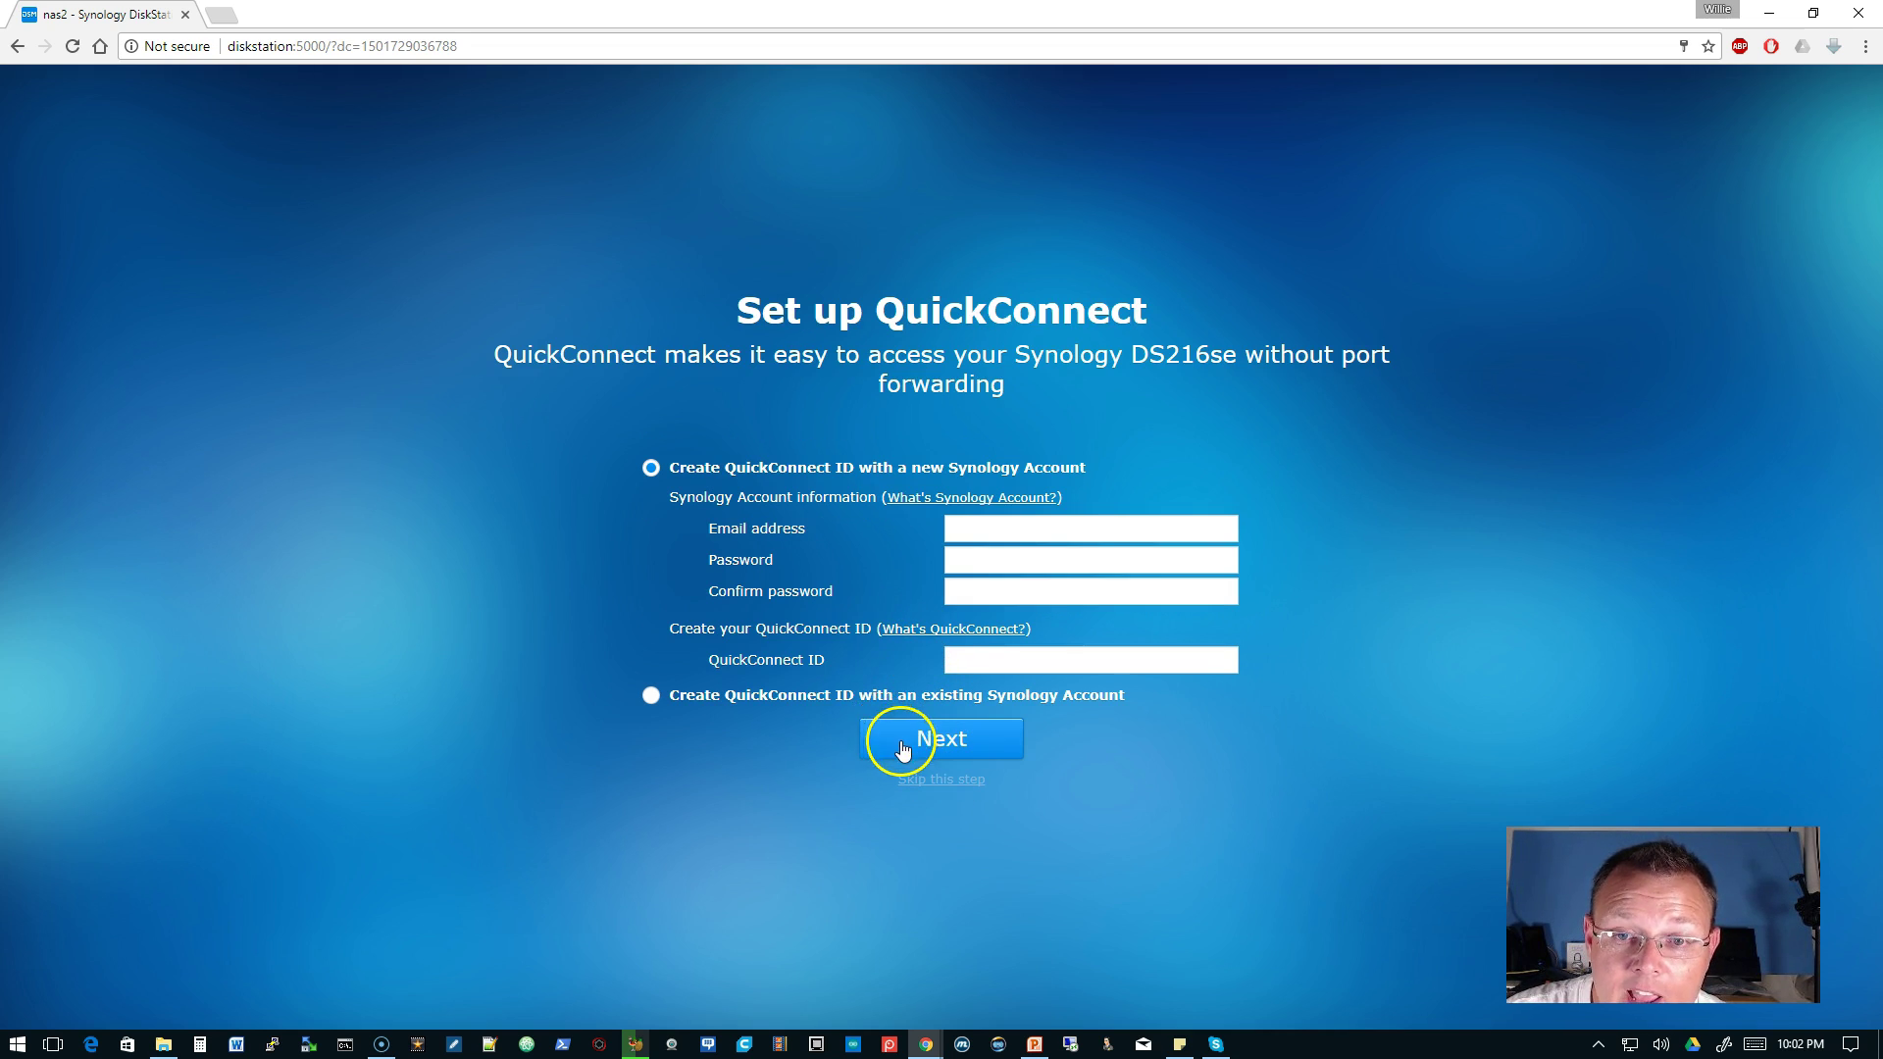
pyautogui.click(929, 784)
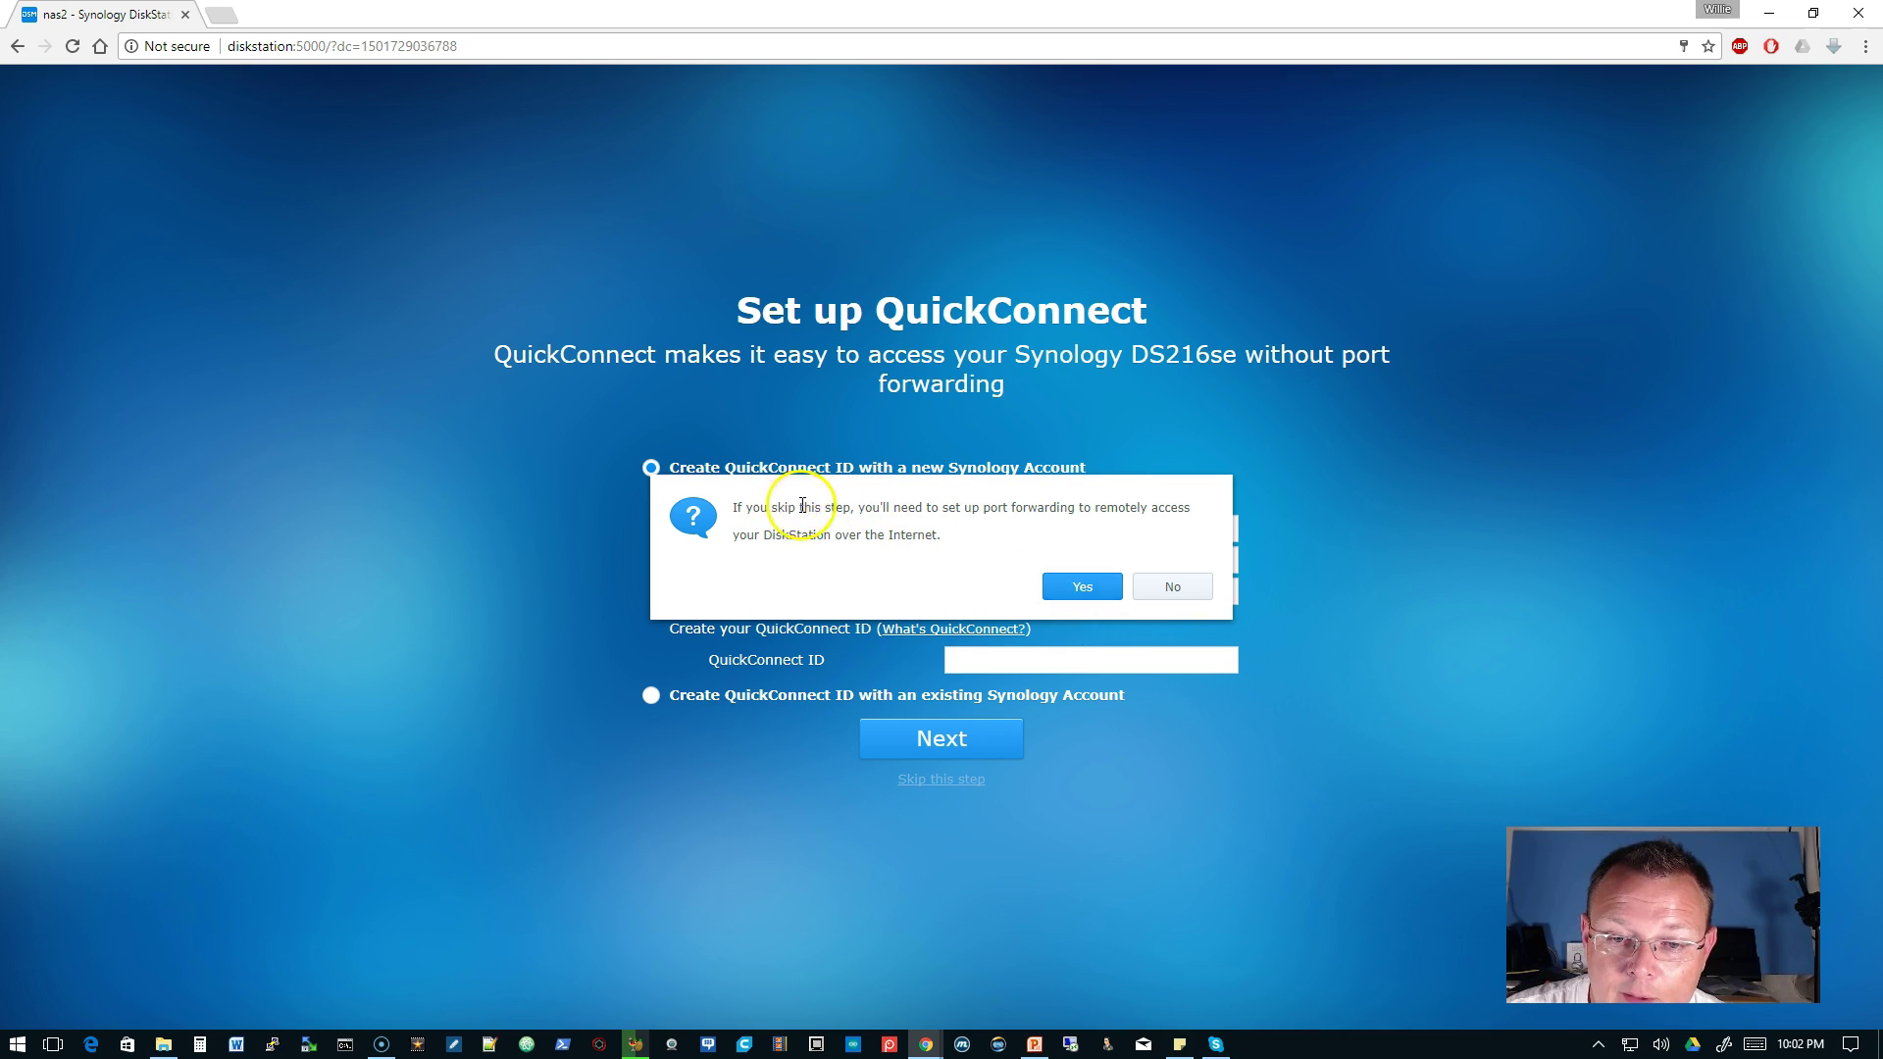
pyautogui.click(1086, 588)
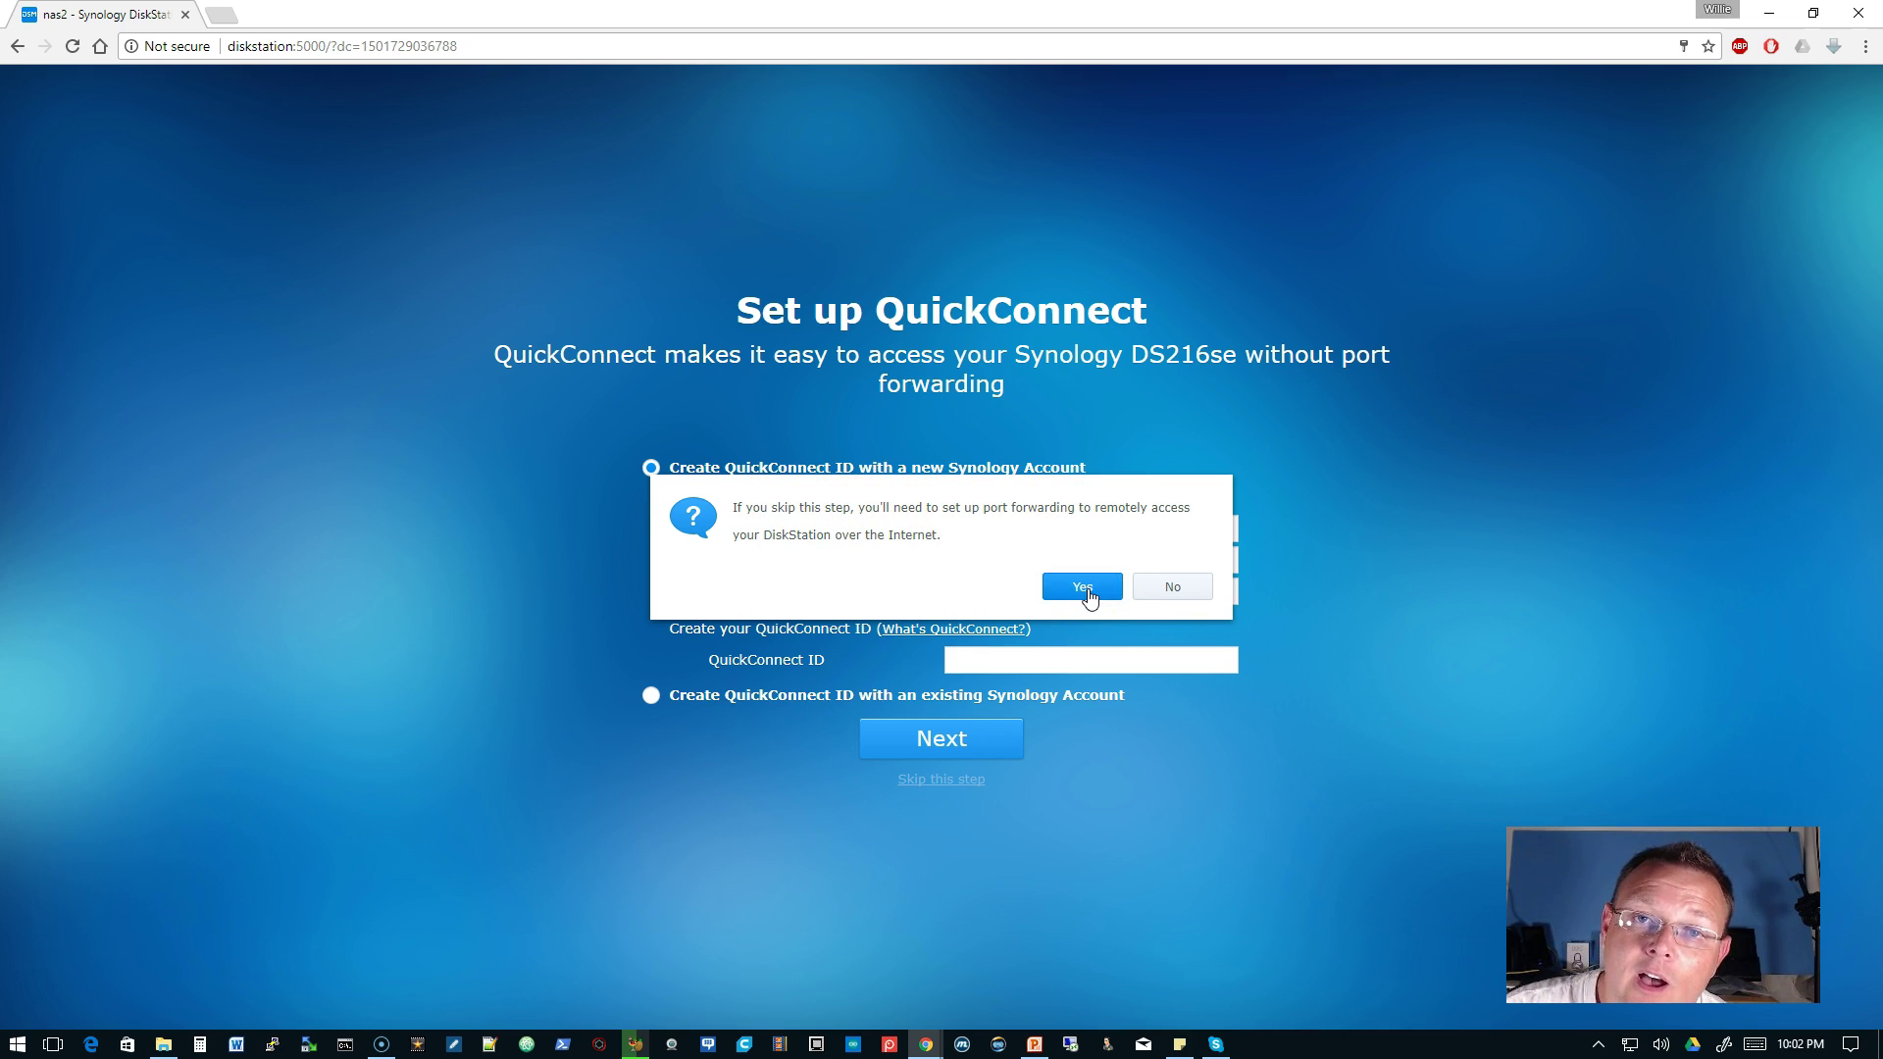
pyautogui.click(1084, 594)
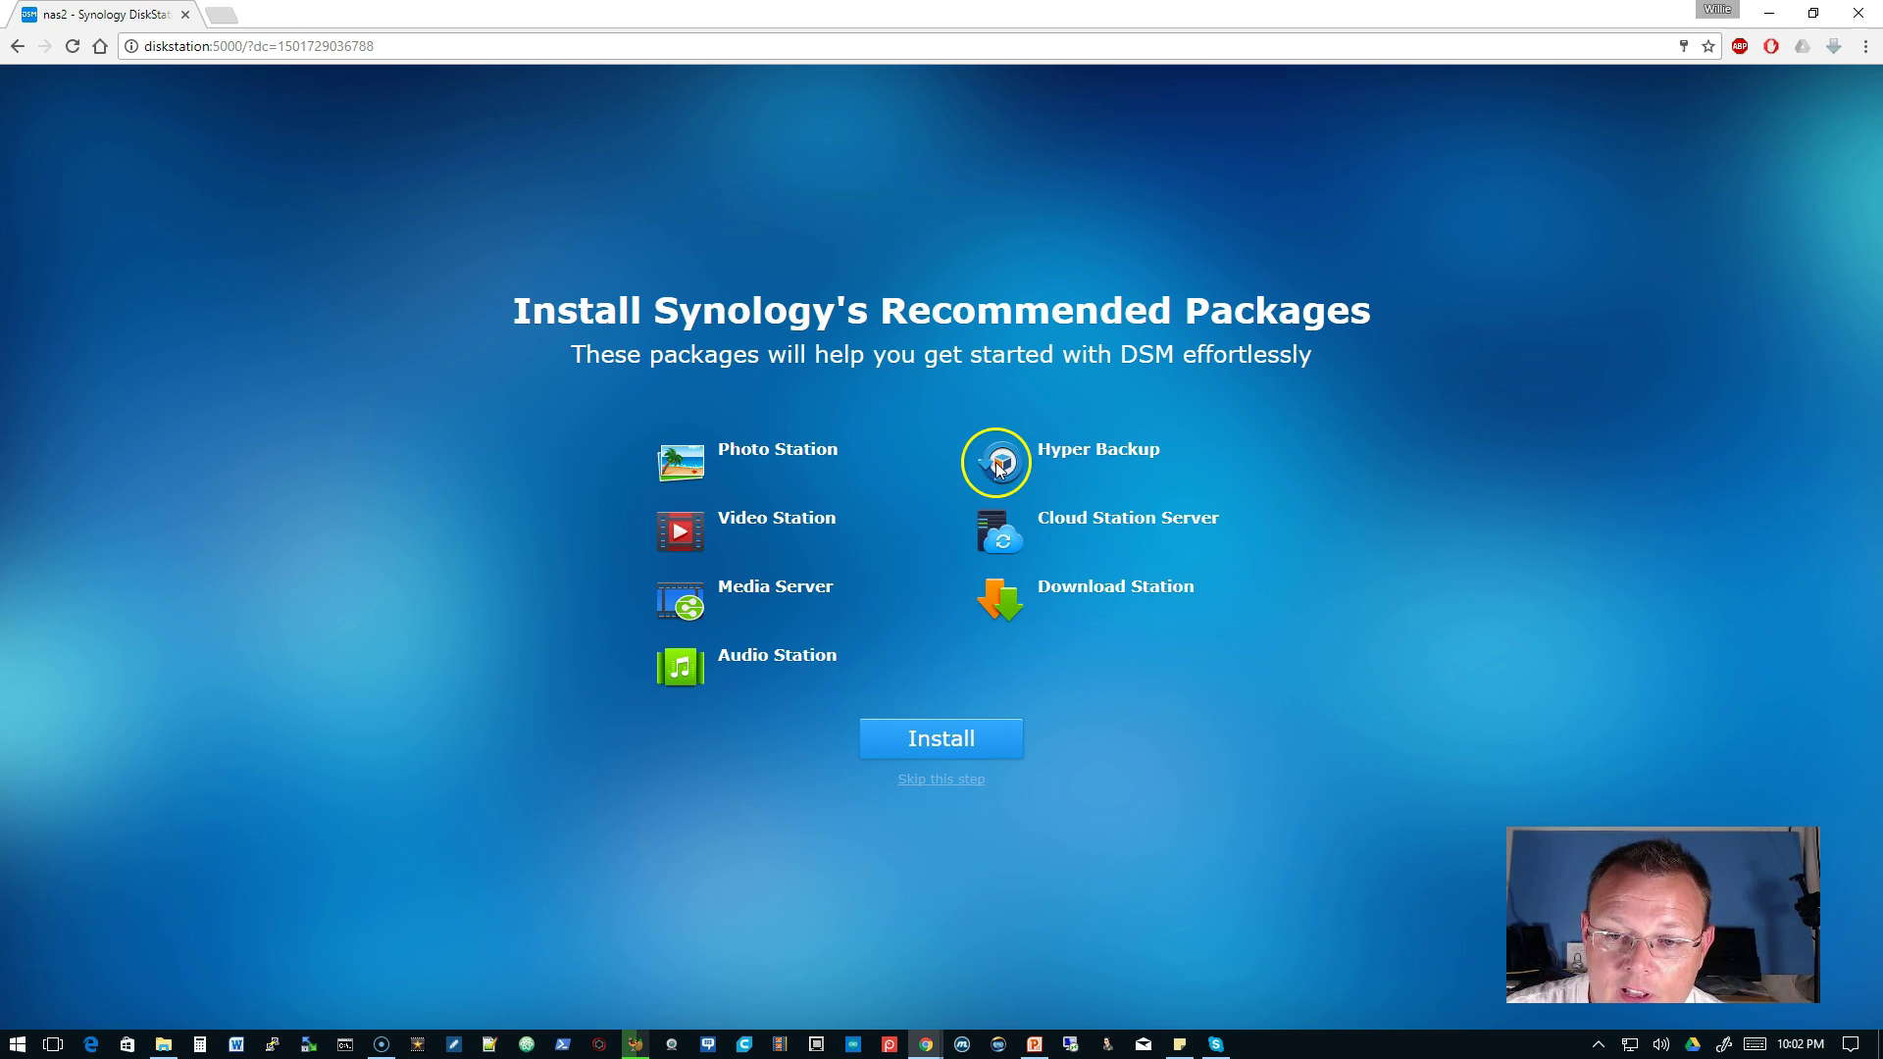
# Step: Skip the recommended packages step, enter DSM and click through the quick-tour tips
pyautogui.click(959, 781)
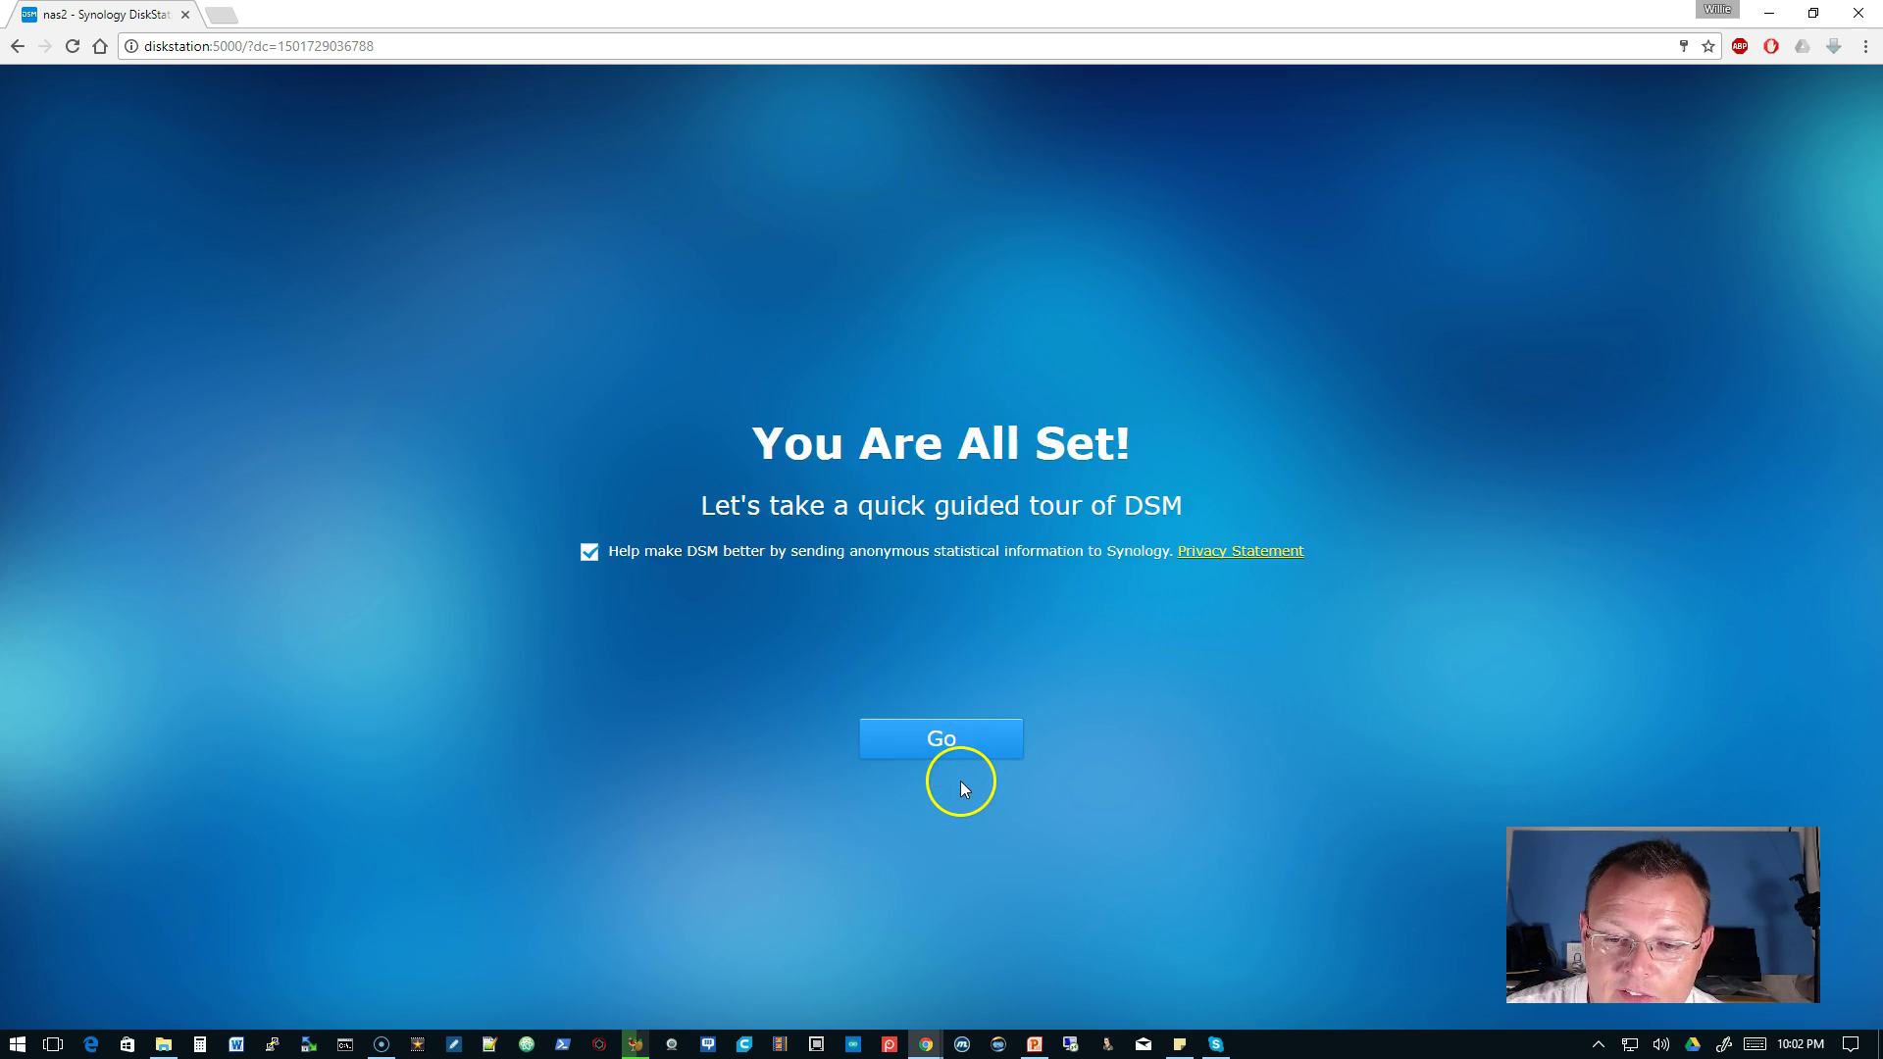
pyautogui.click(939, 749)
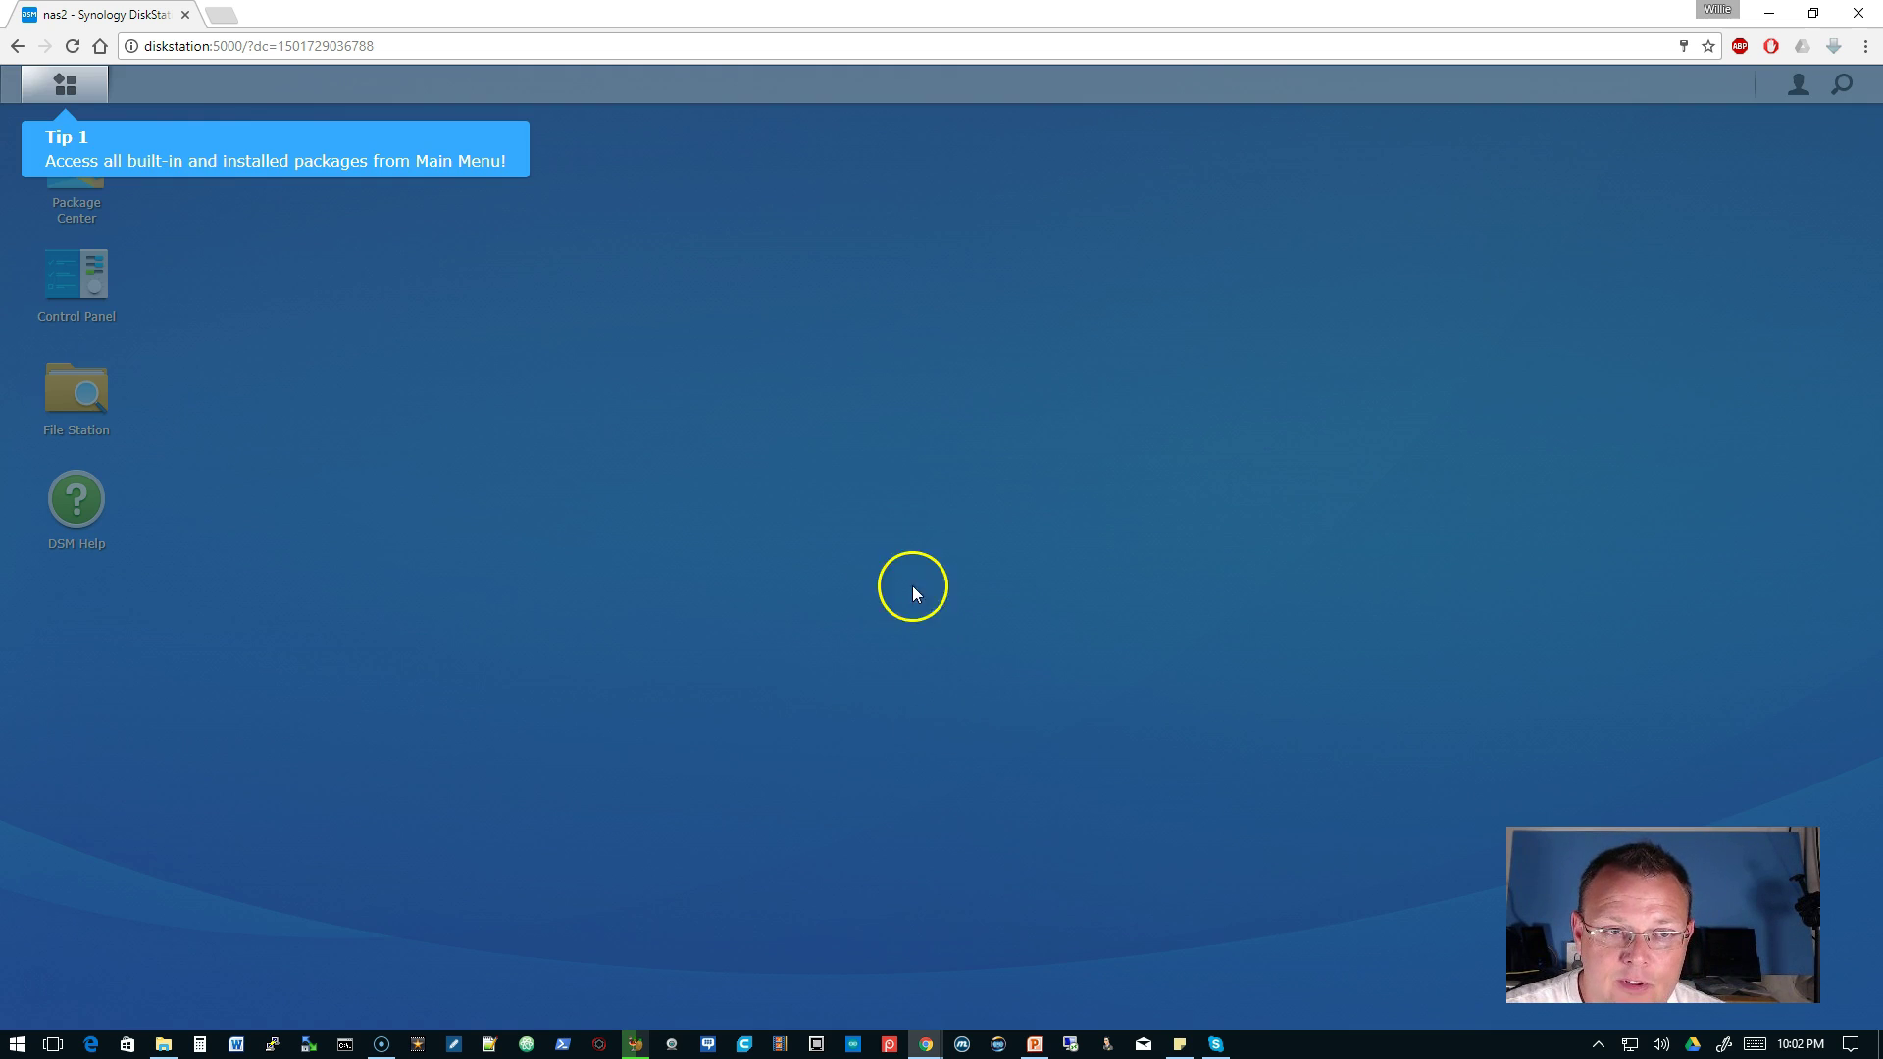
pyautogui.click(79, 86)
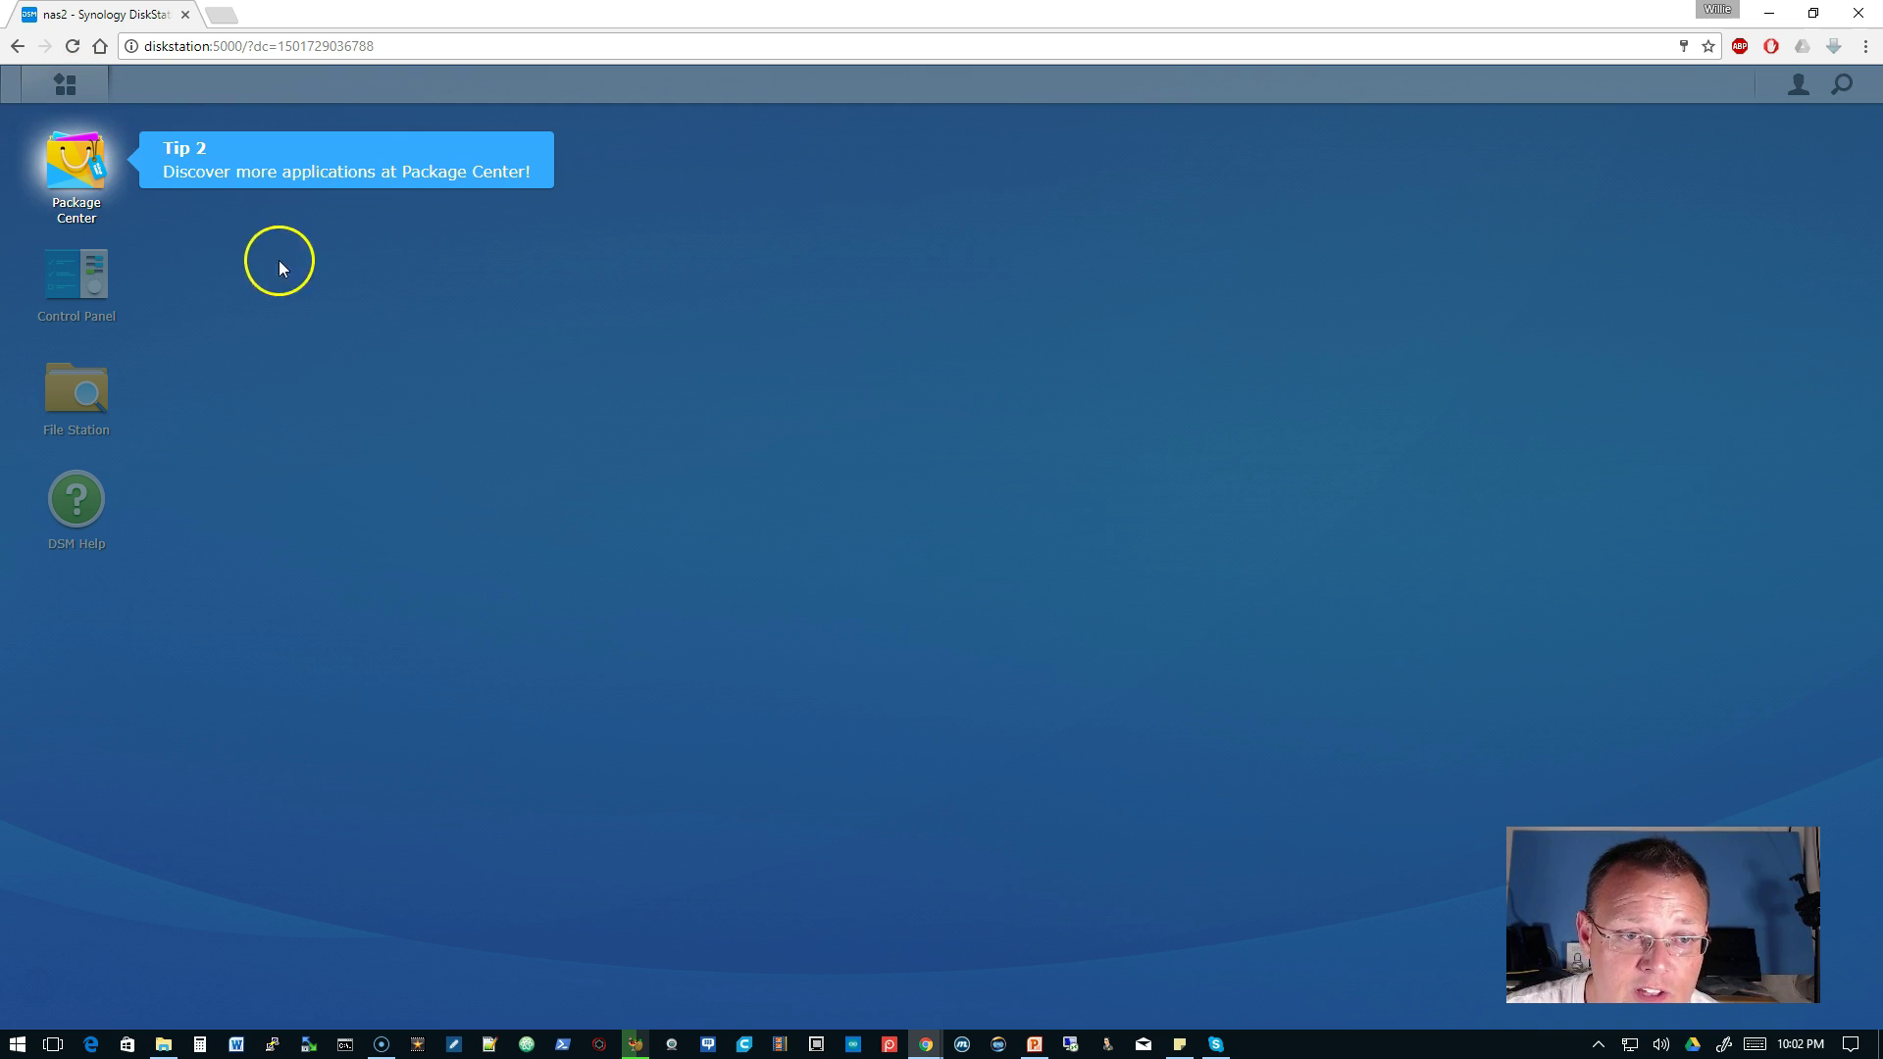
pyautogui.click(200, 321)
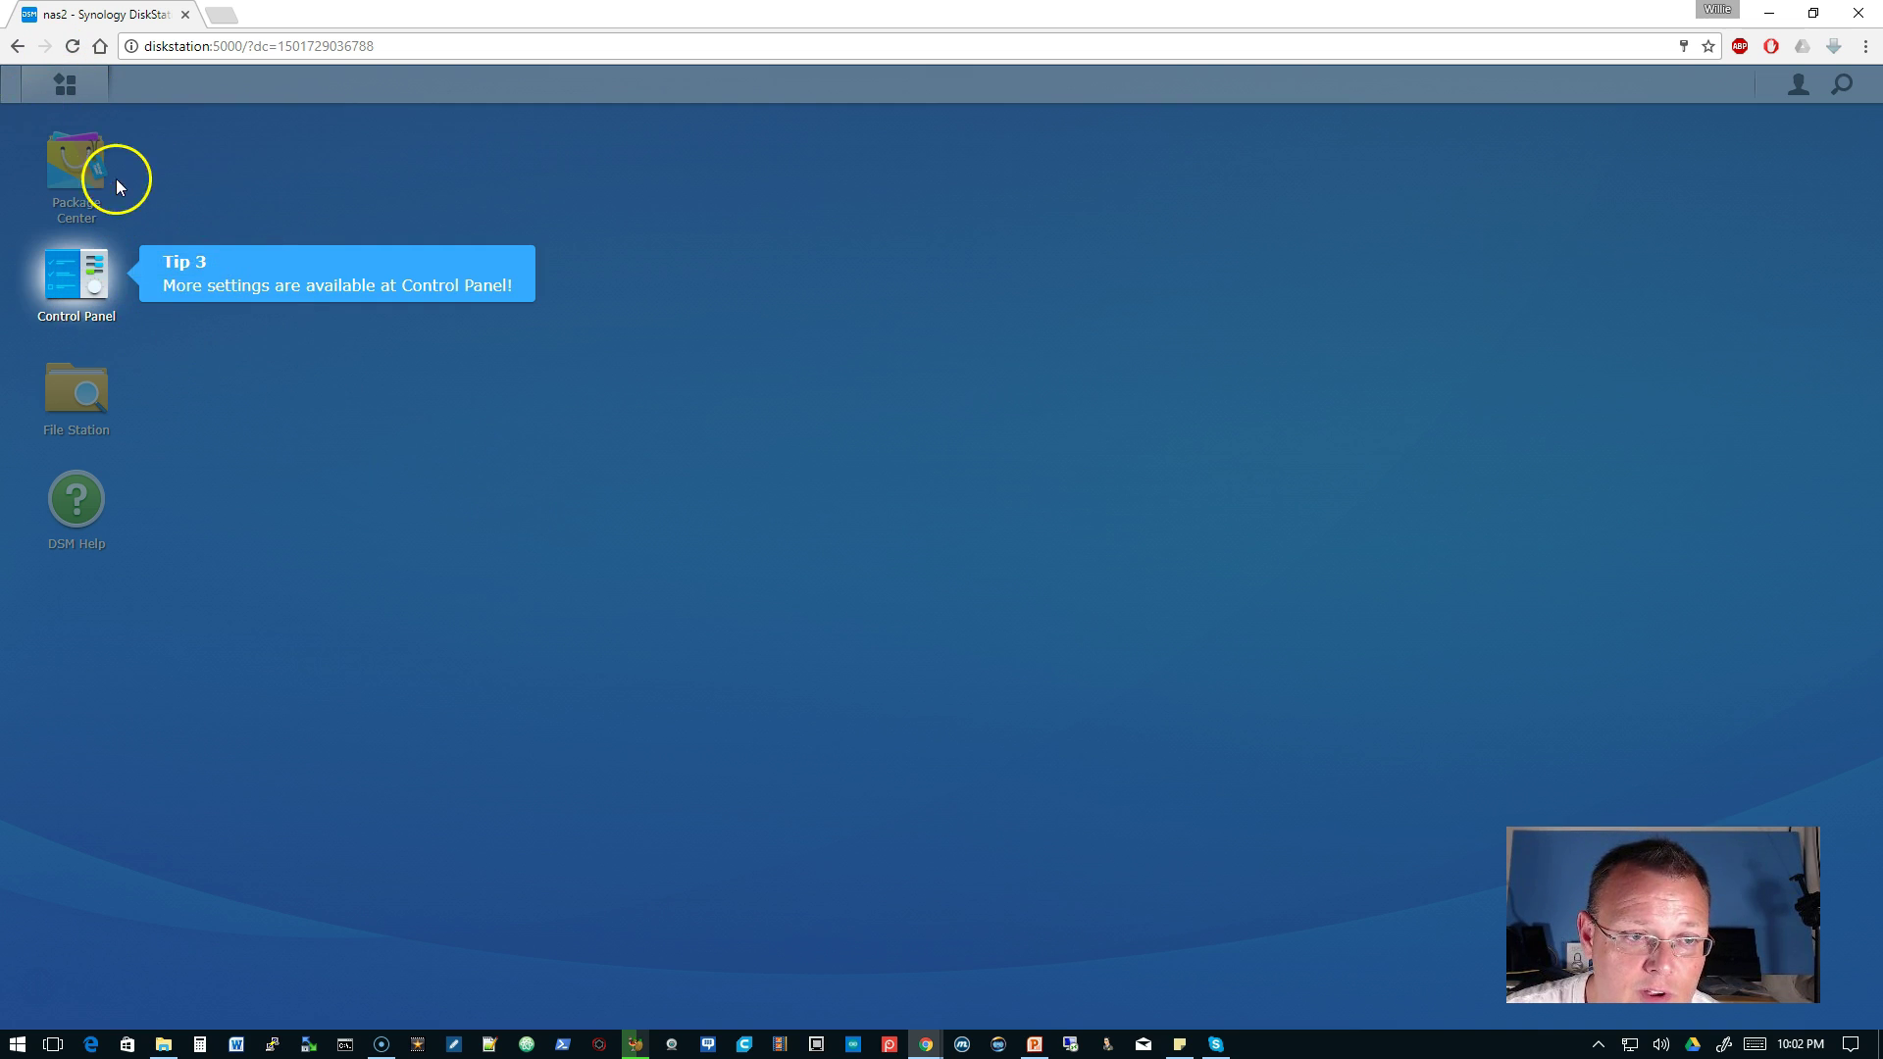
pyautogui.click(326, 469)
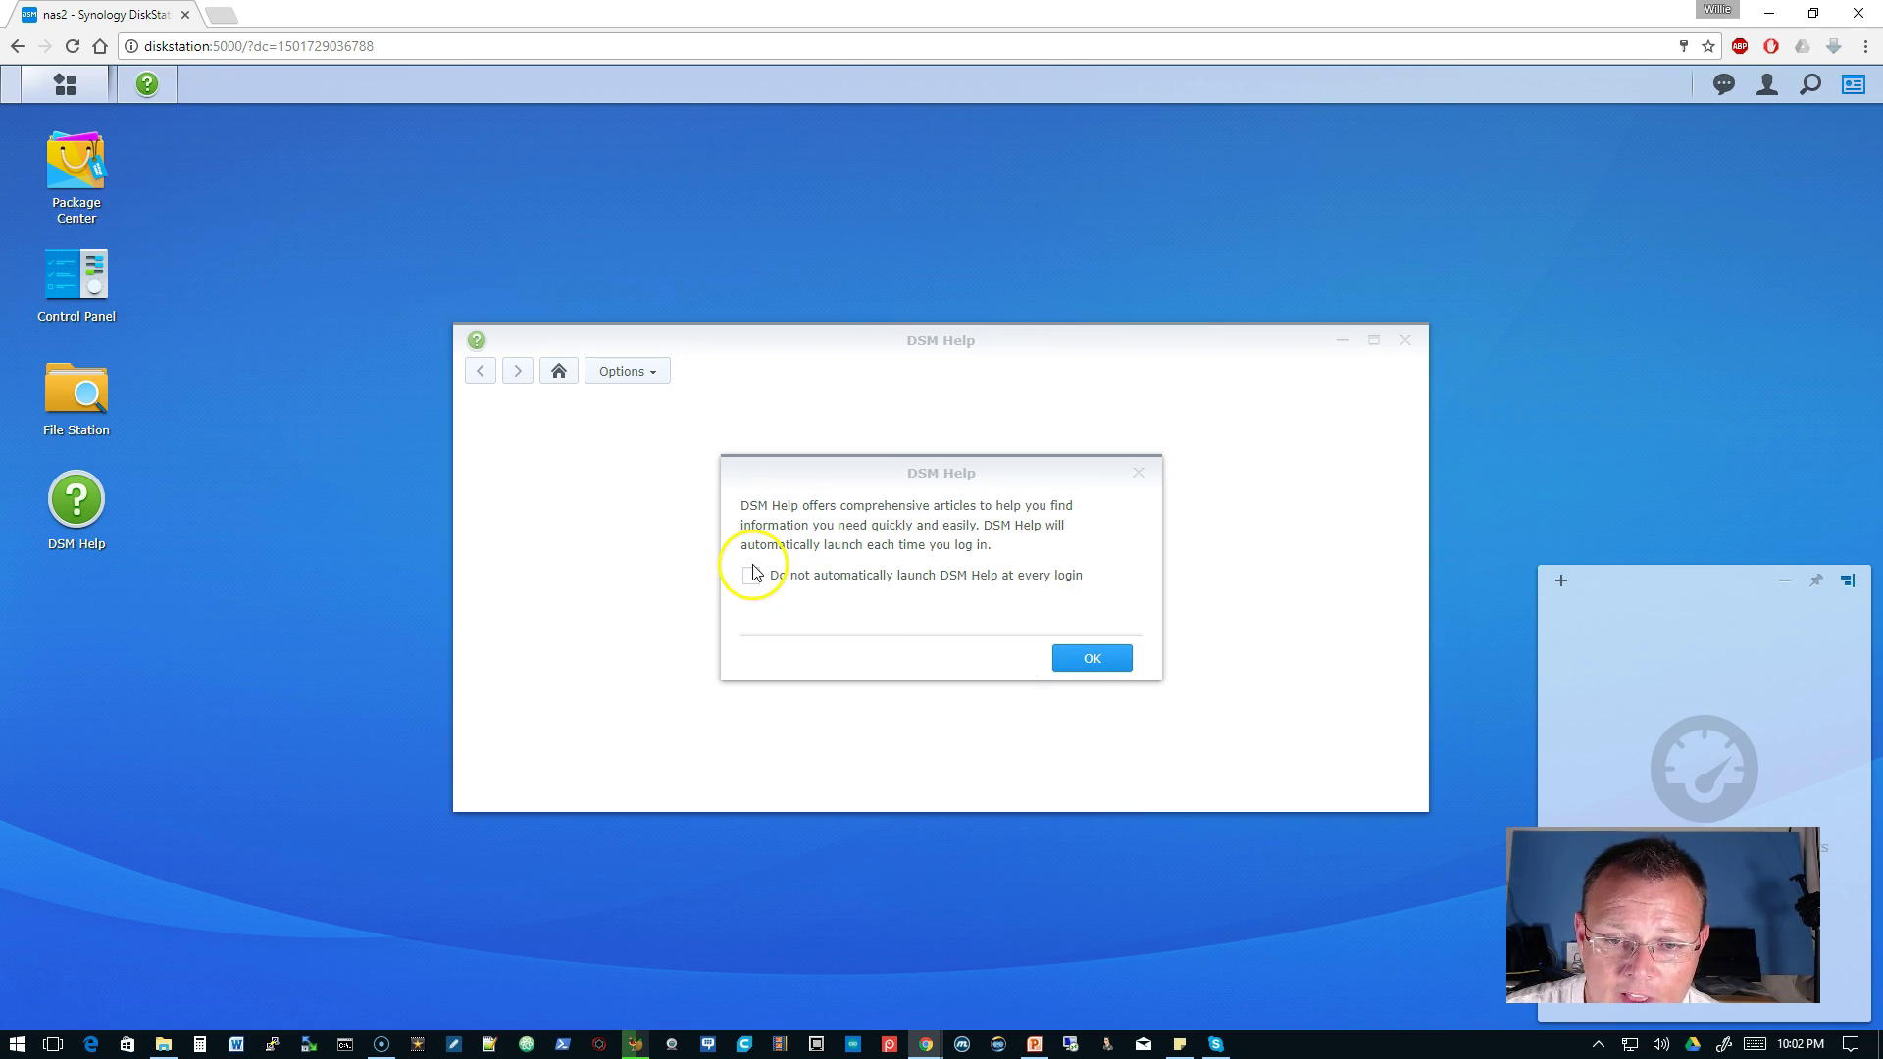
# Step: Stop DSM Help from launching automatically at login and close DSM Help
pyautogui.click(751, 576)
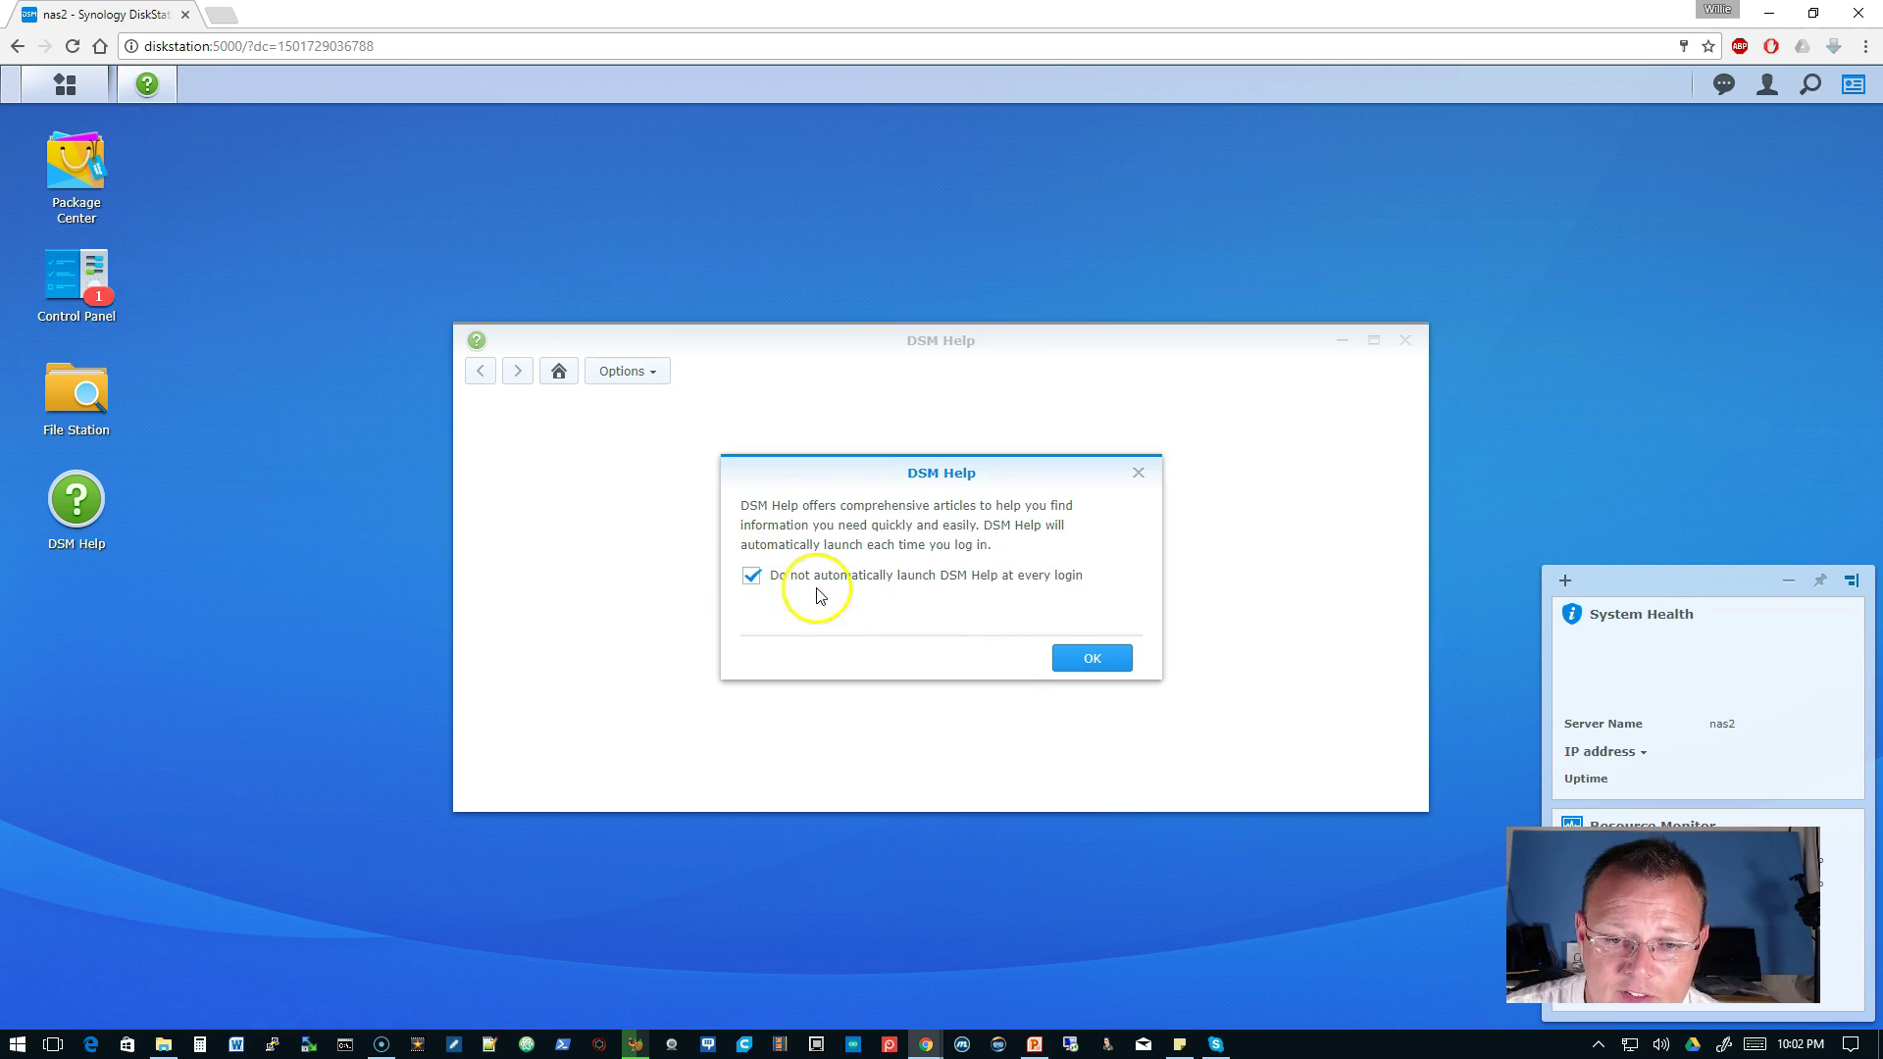
pyautogui.click(1092, 658)
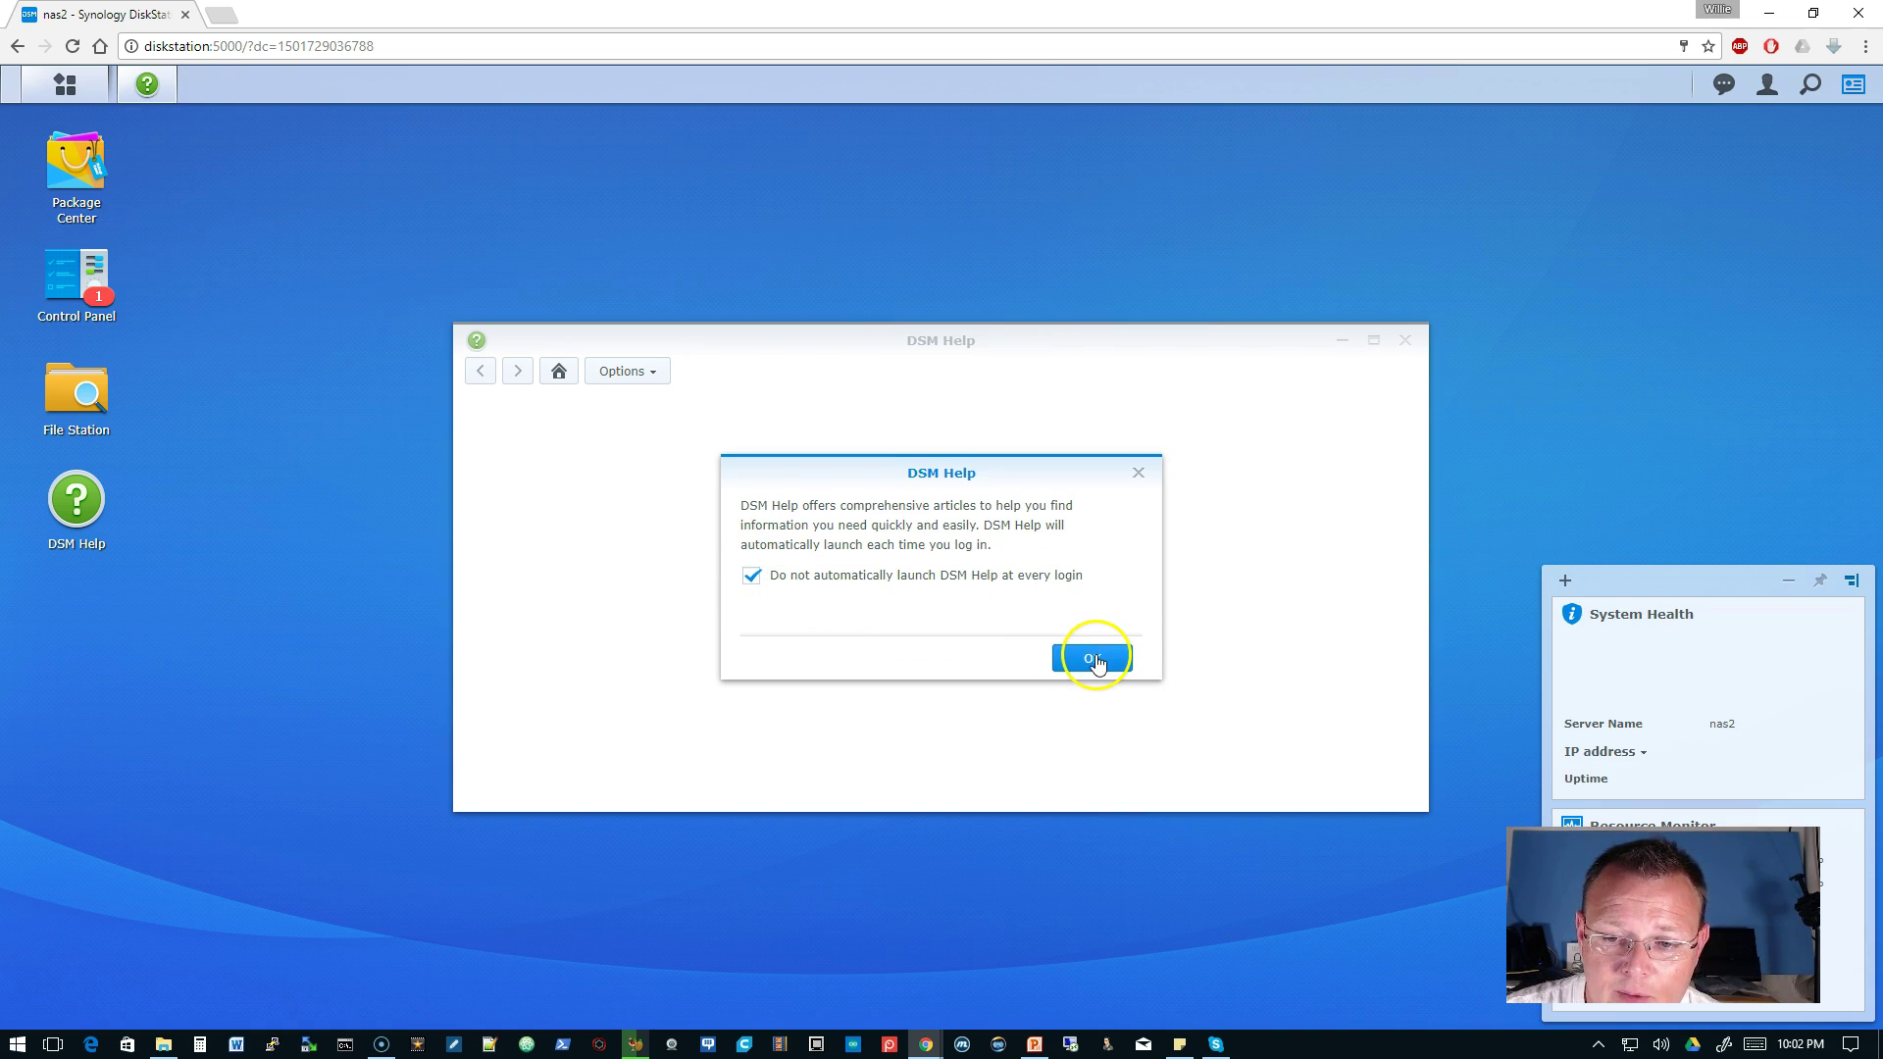
pyautogui.click(1405, 340)
# Step: Download DSM 6.1.3-15152 Update 1 from Control Panel's Update & Restore, then open Package Center
pyautogui.click(84, 275)
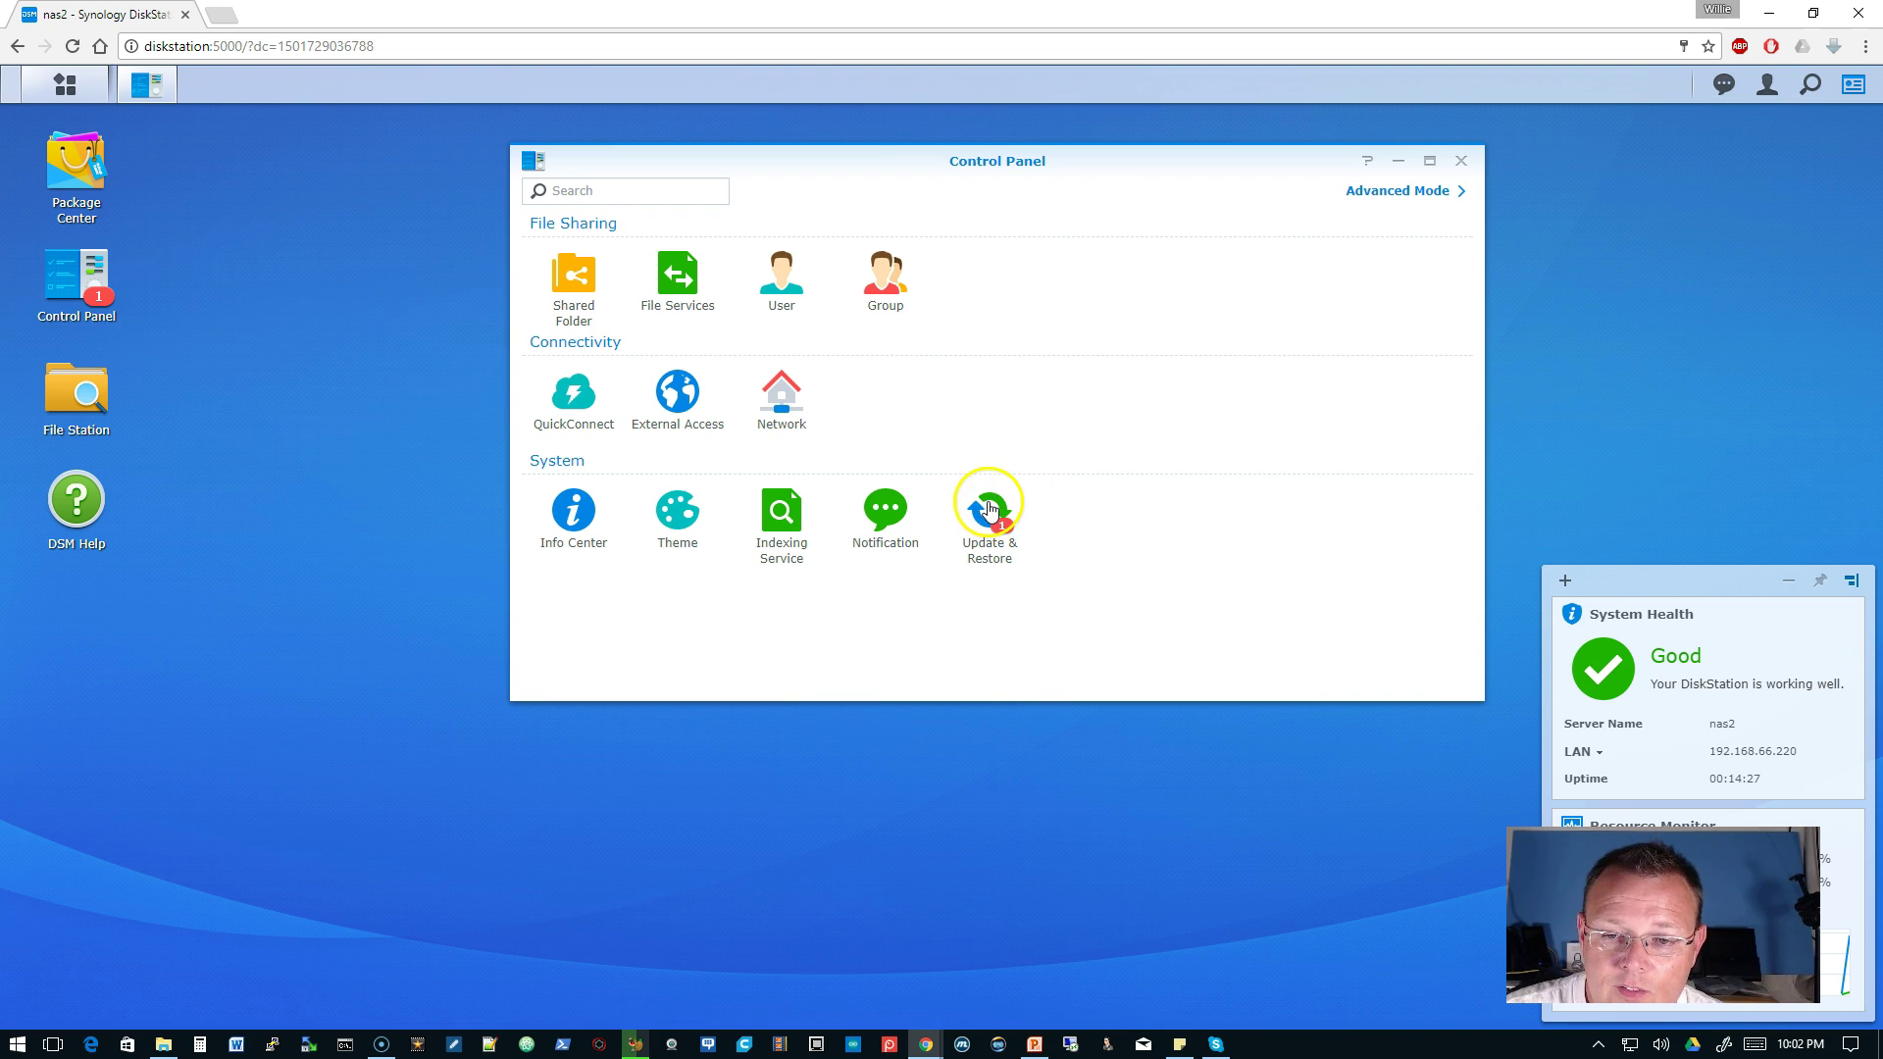
pyautogui.click(988, 508)
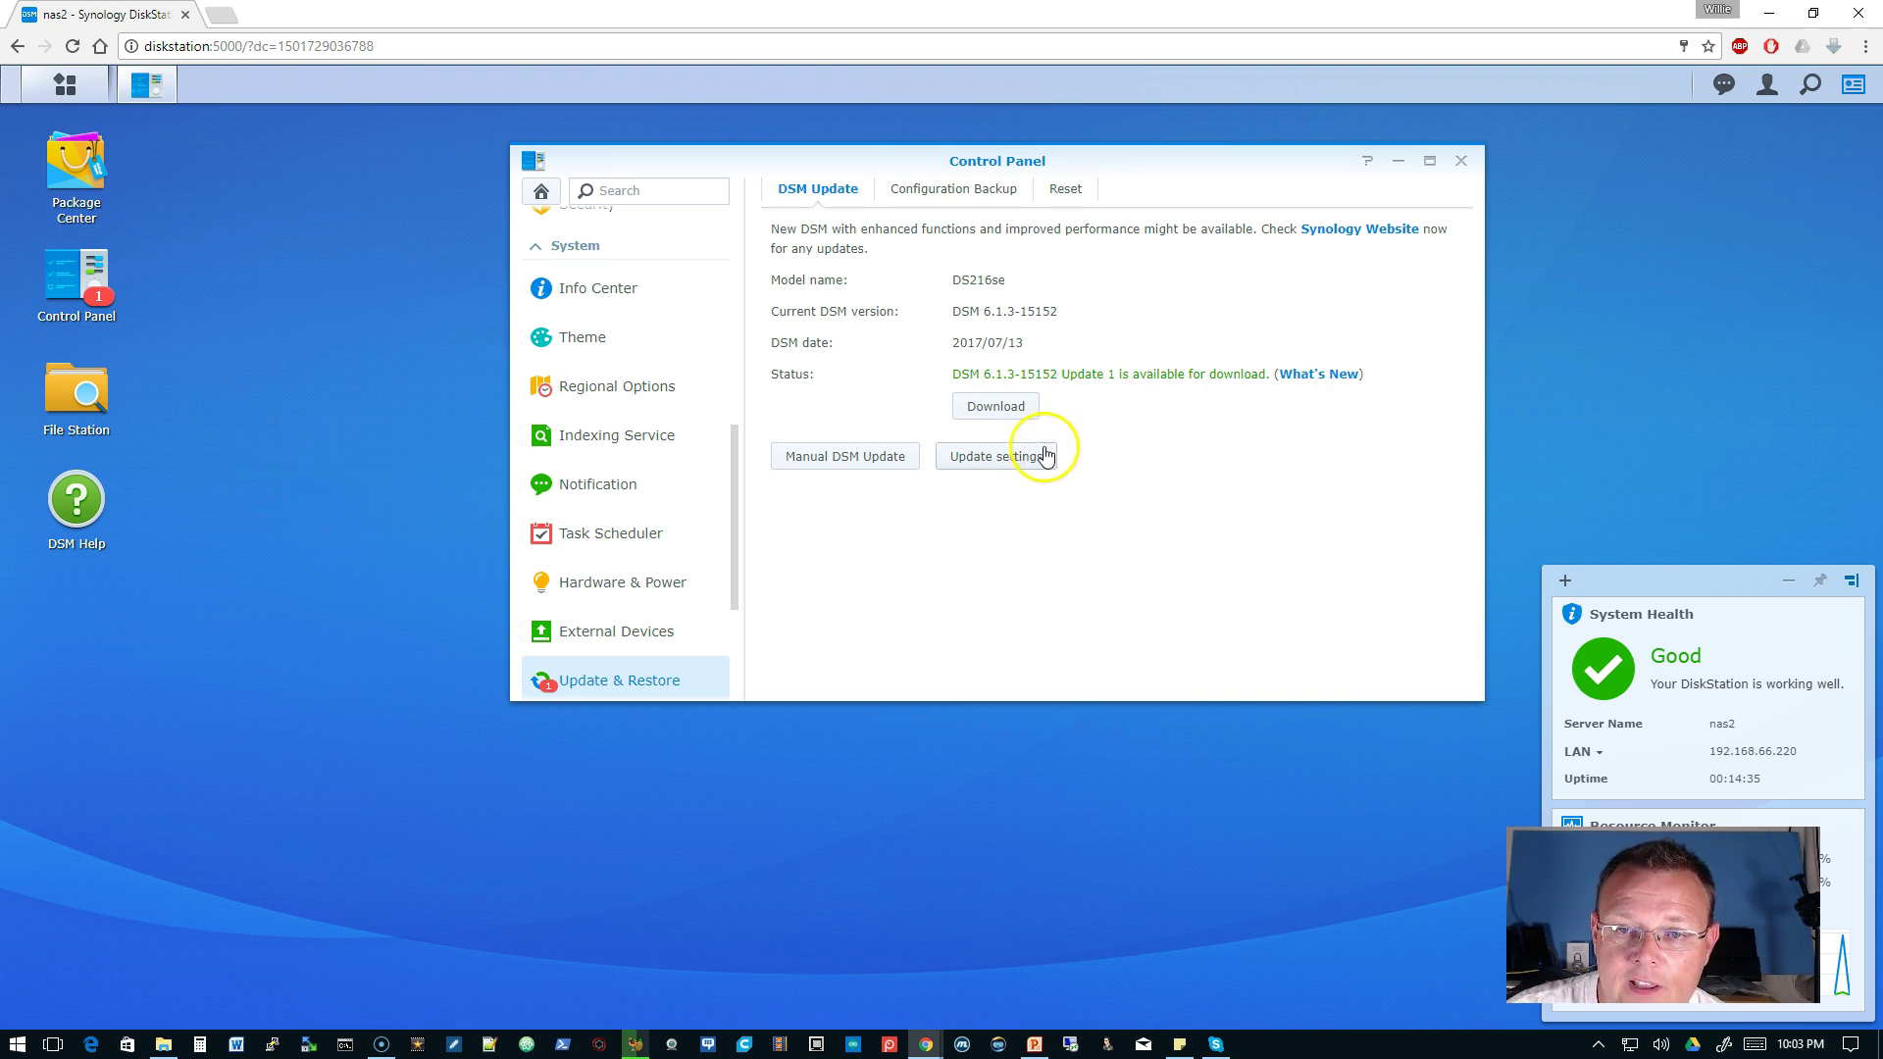
pyautogui.click(986, 409)
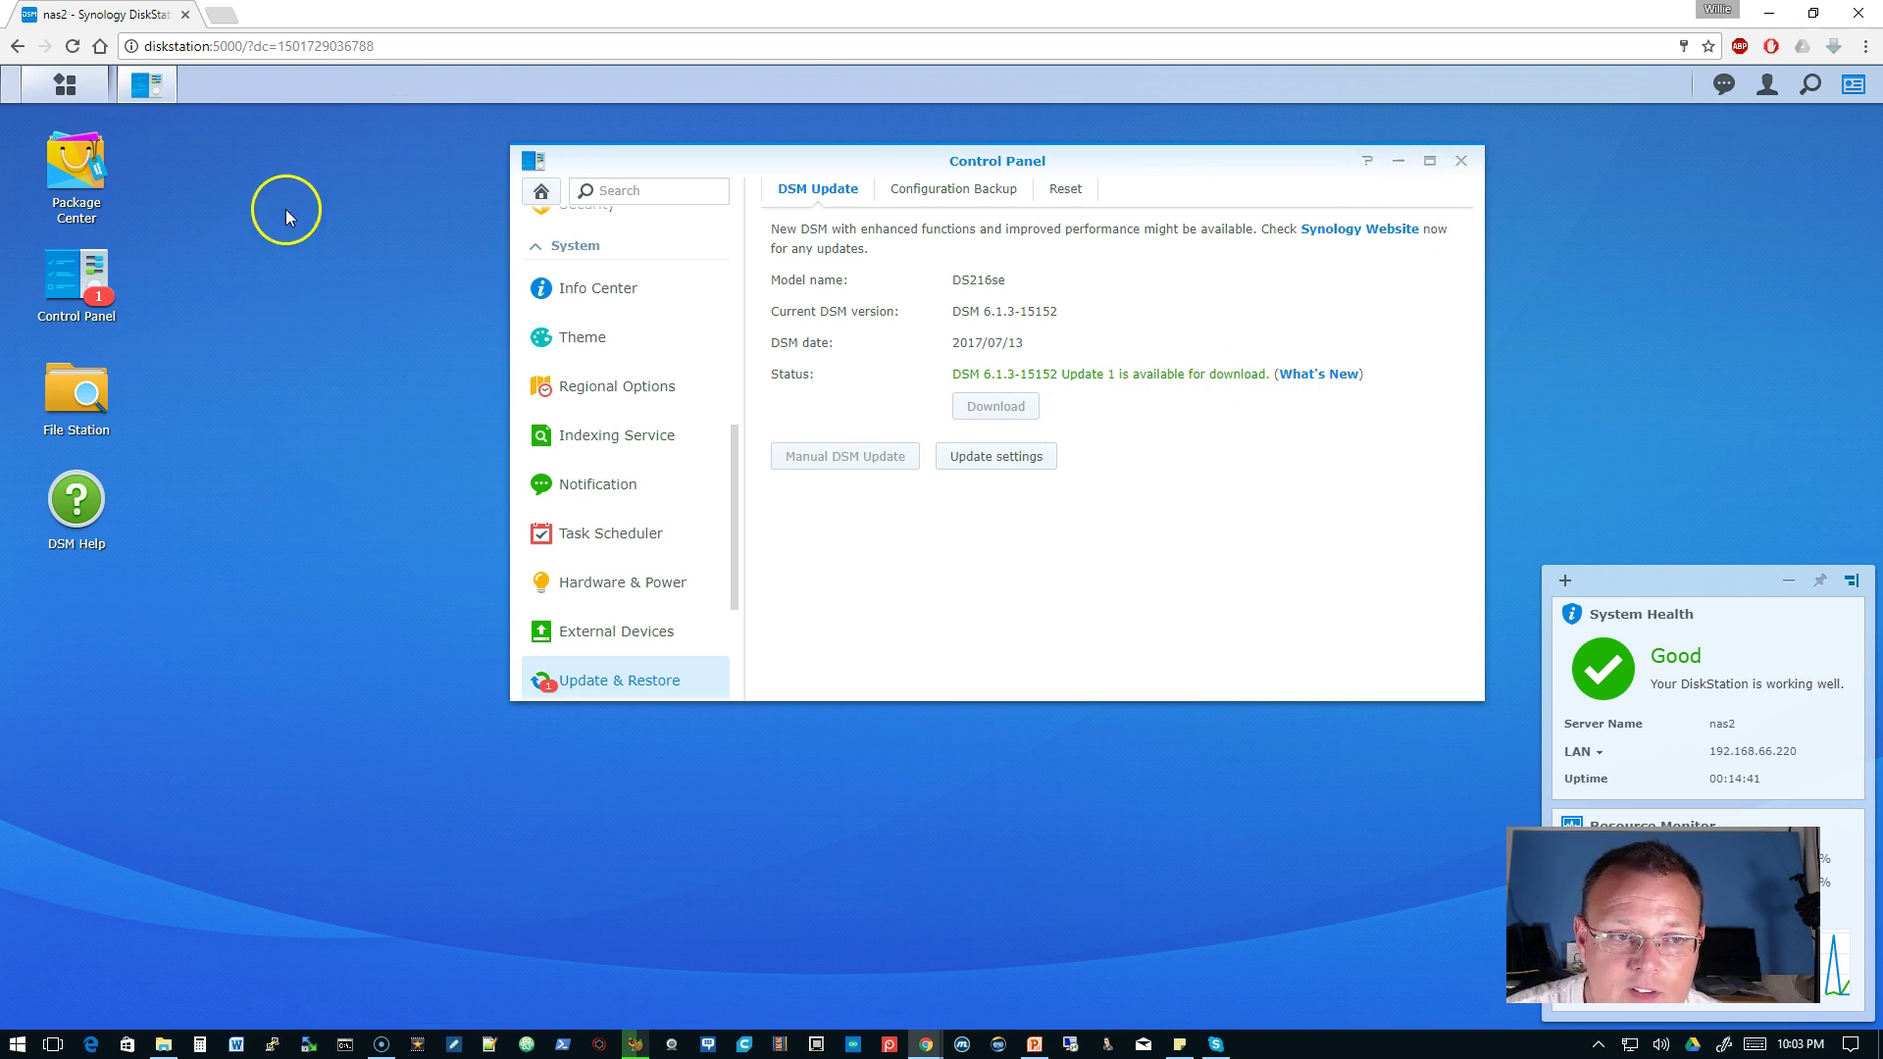
pyautogui.click(86, 175)
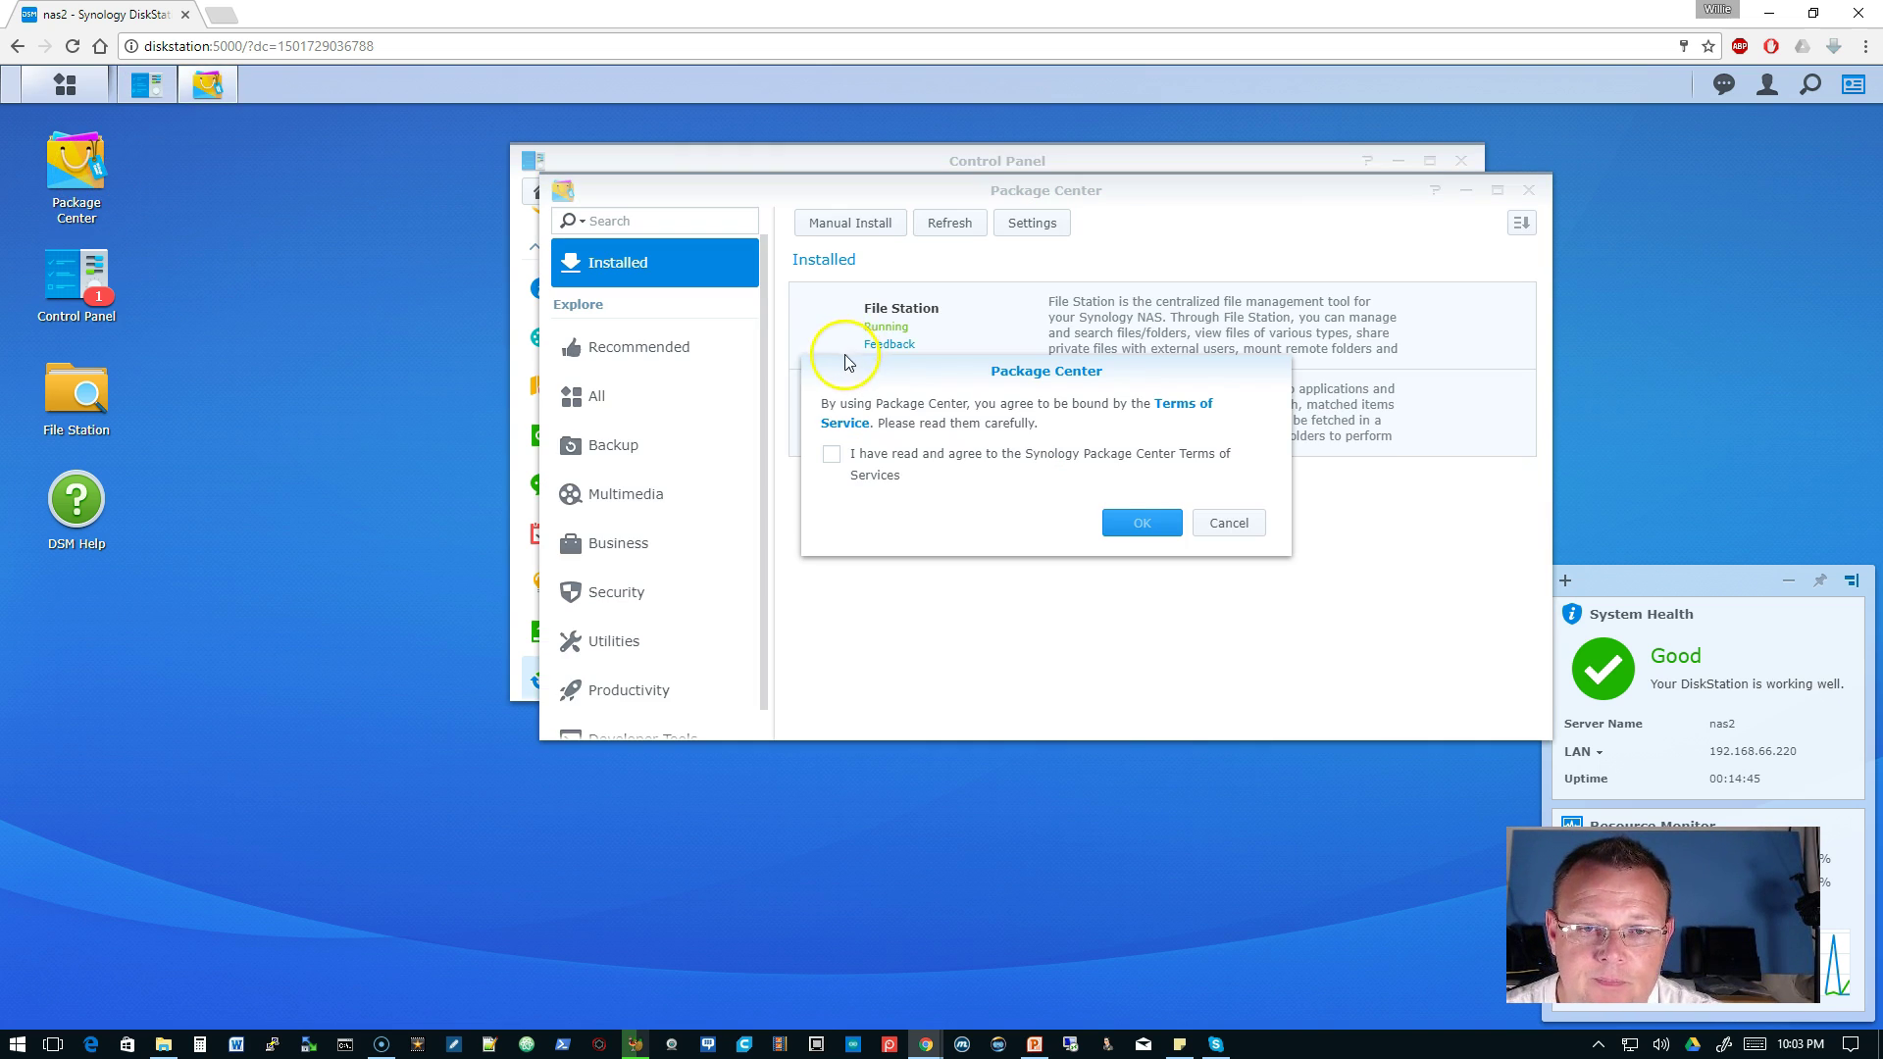
# Step: Accept Package Center's Terms of Service and search the catalogue for 'hyper'
pyautogui.click(831, 454)
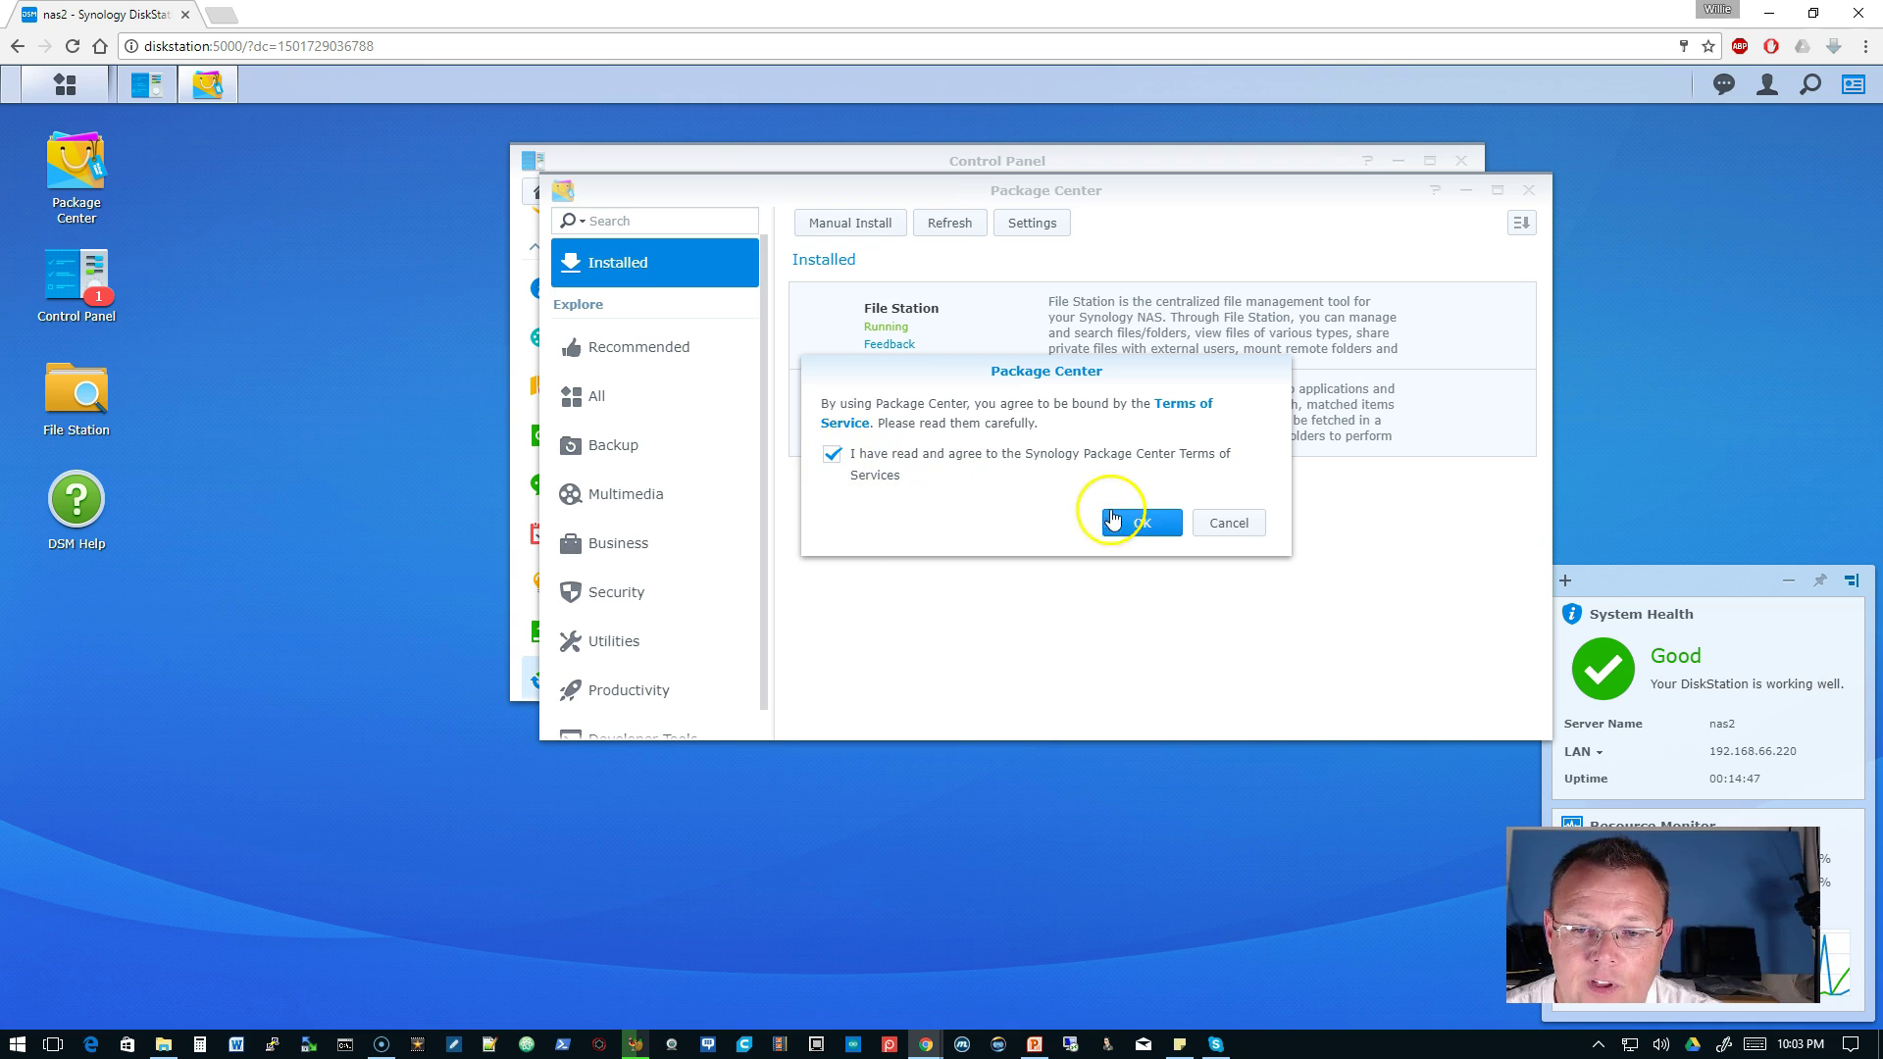
pyautogui.click(1138, 523)
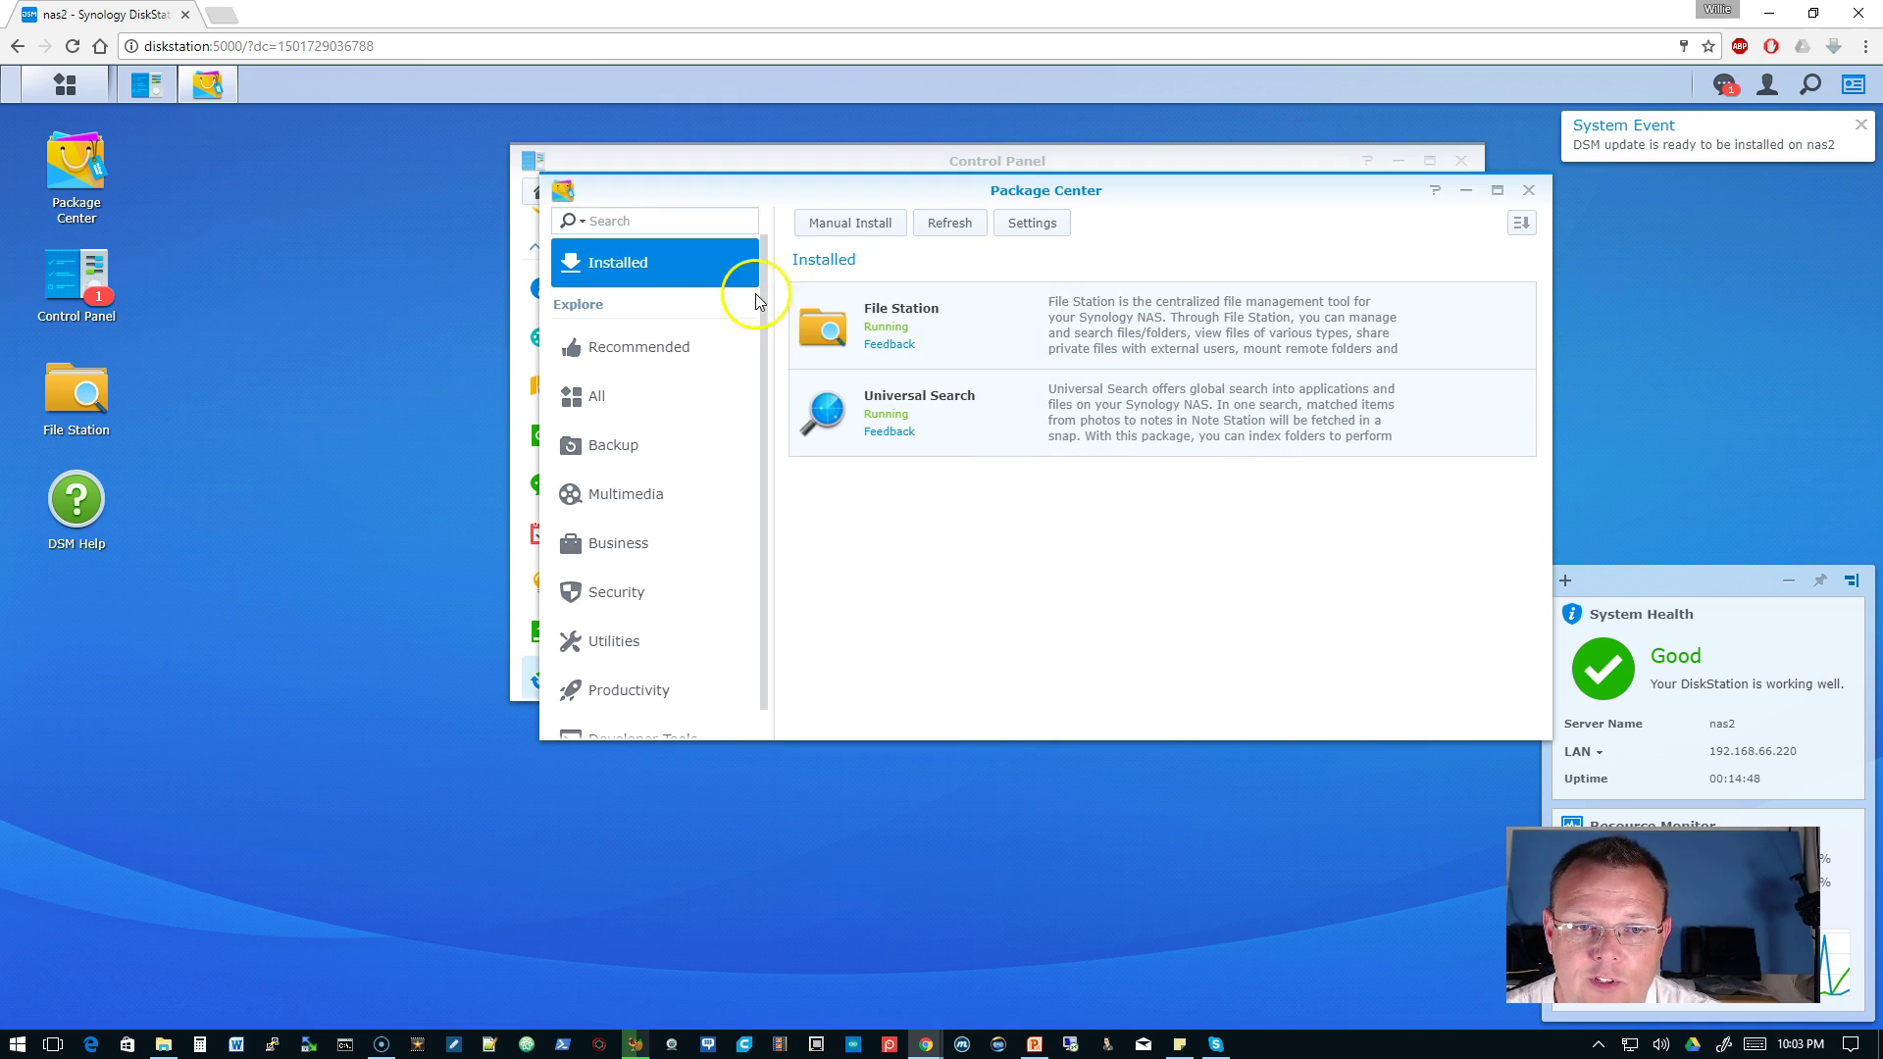
pyautogui.click(656, 222)
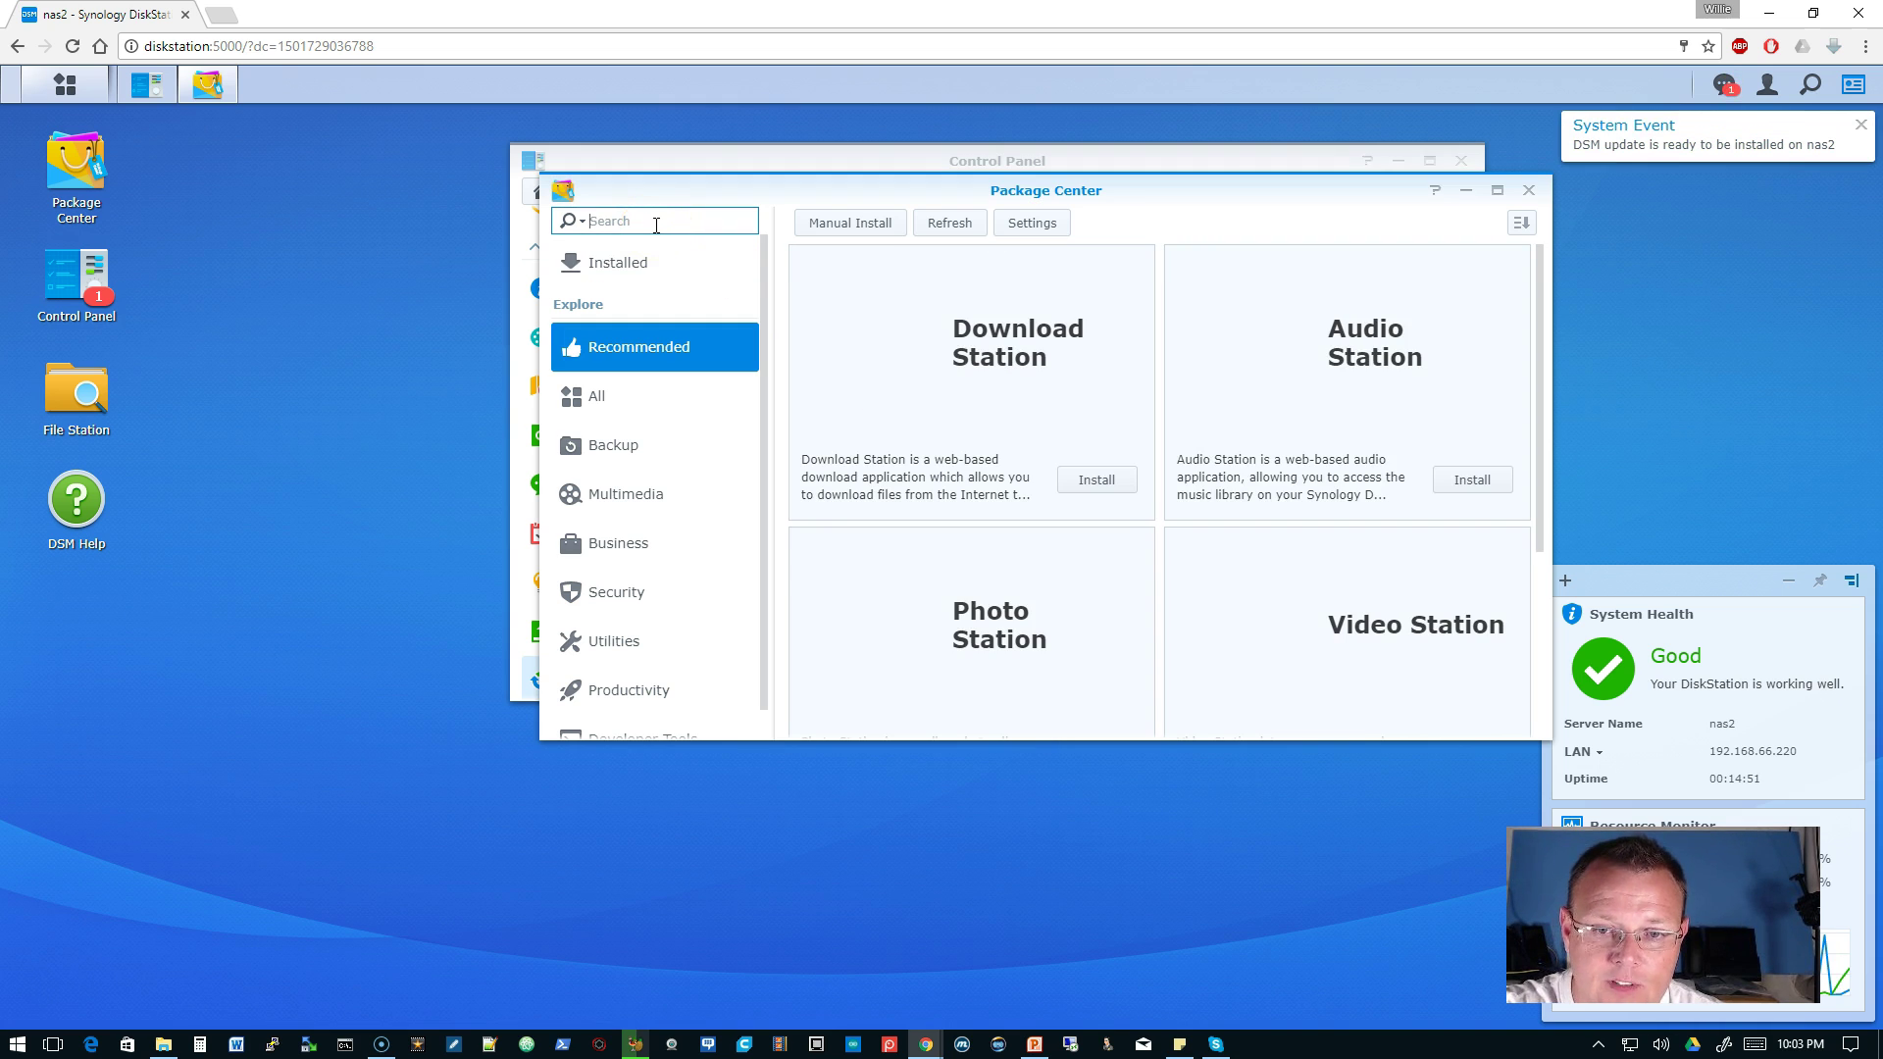
pyautogui.write('hyper')
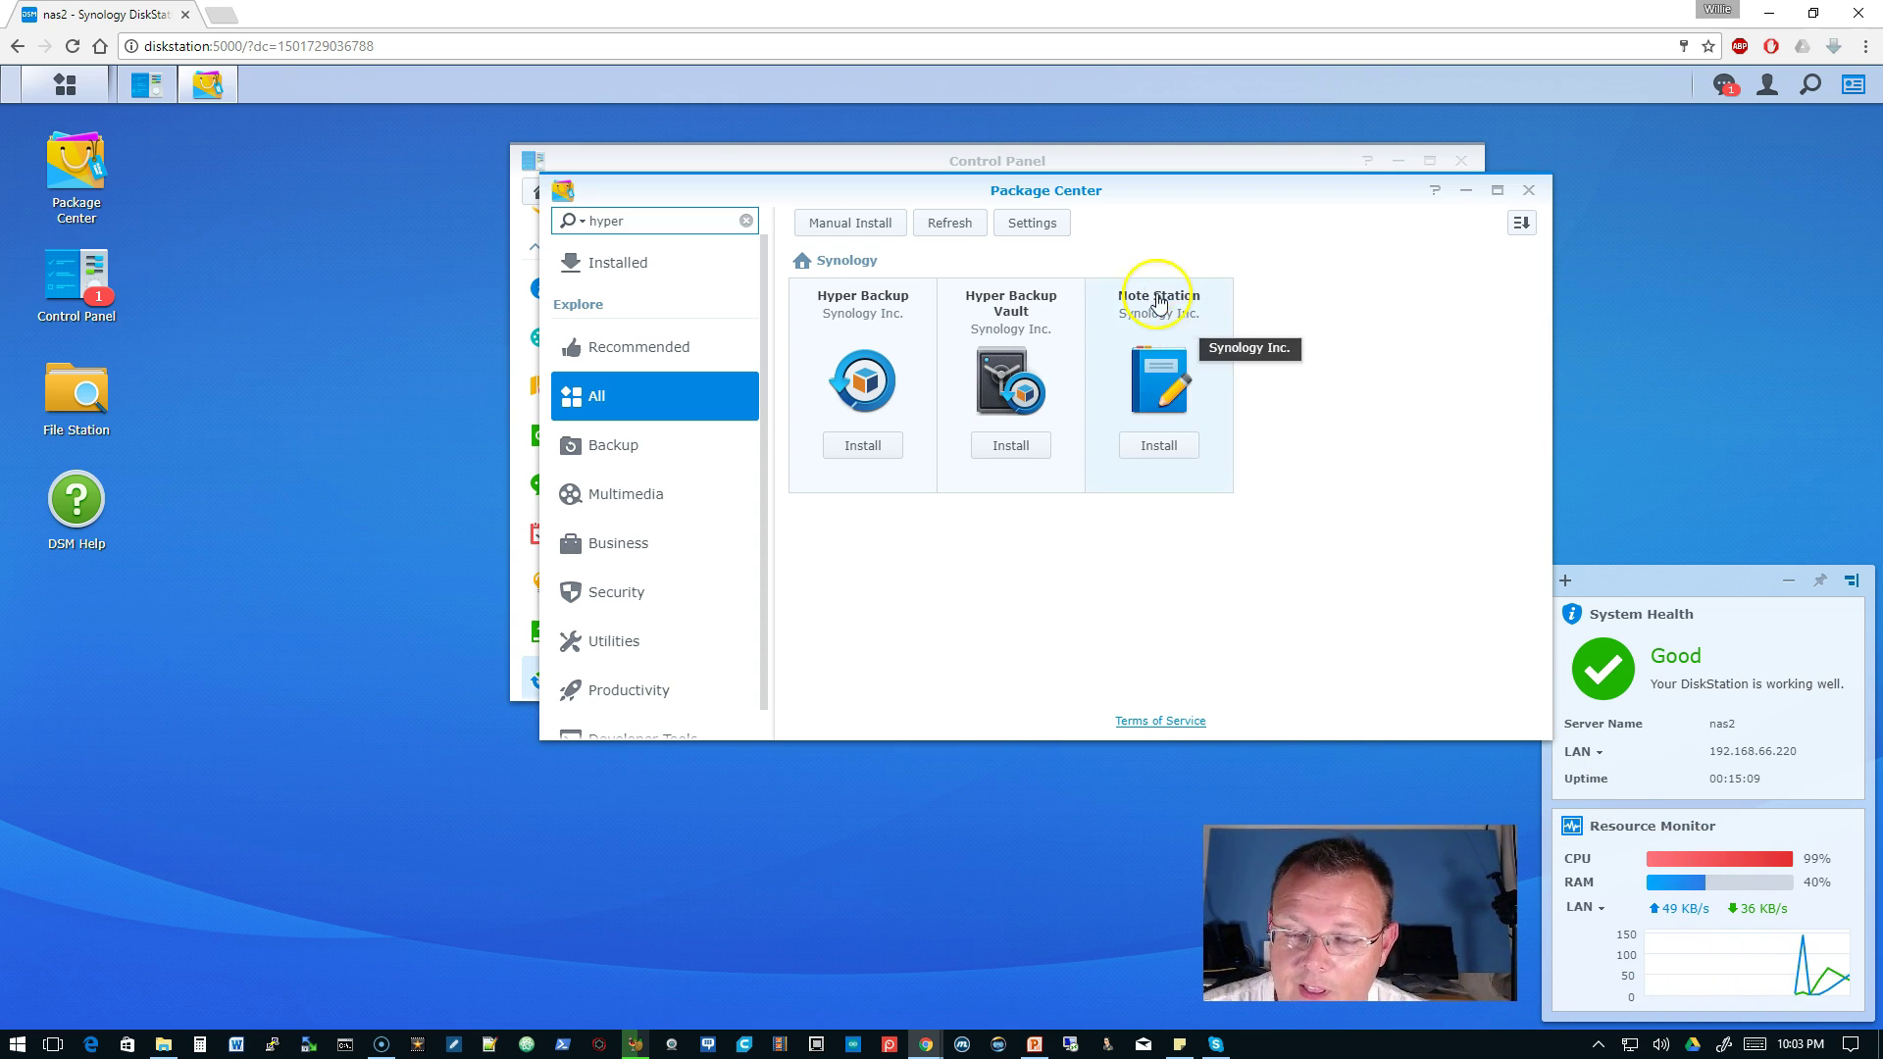
pyautogui.moveTo(1026, 196); pyautogui.dragTo(738, 282)
# Step: Check the DSM update status in Control Panel, then start installing Hyper Backup
pyautogui.click(953, 162)
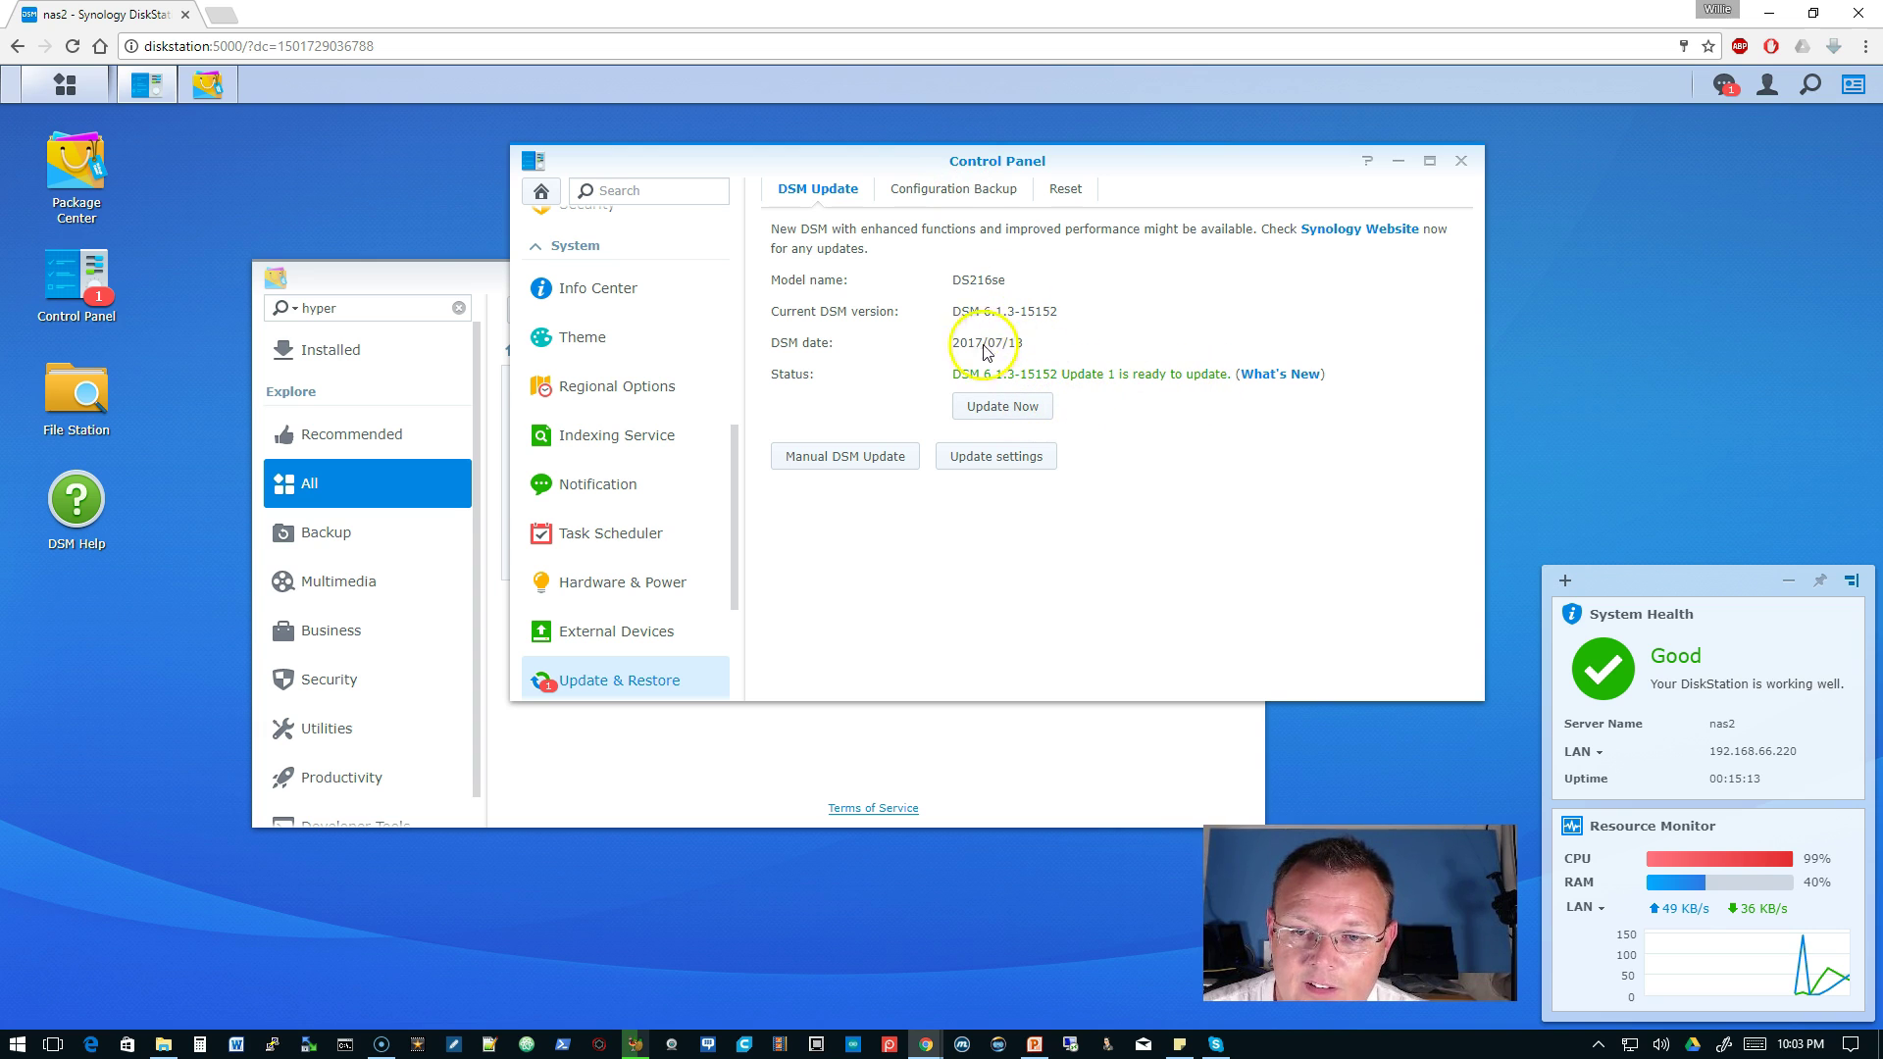
pyautogui.click(457, 276)
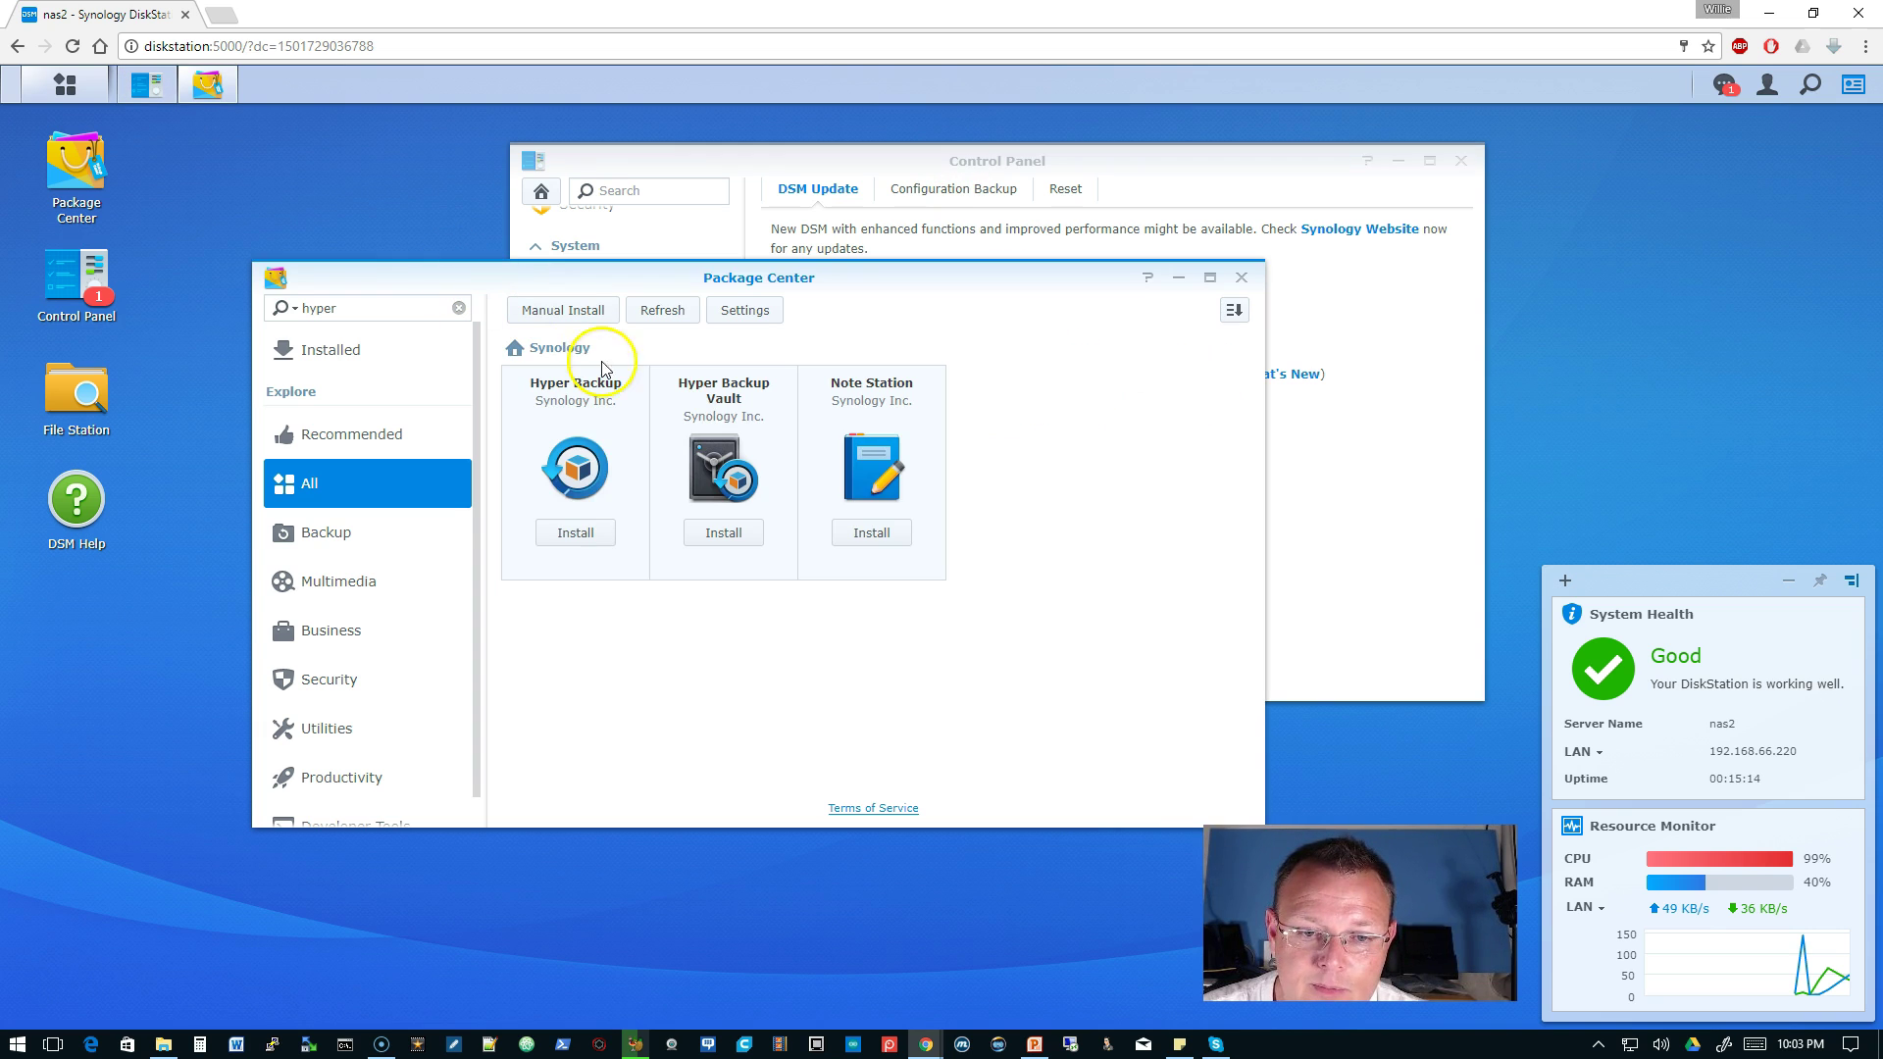
pyautogui.click(576, 532)
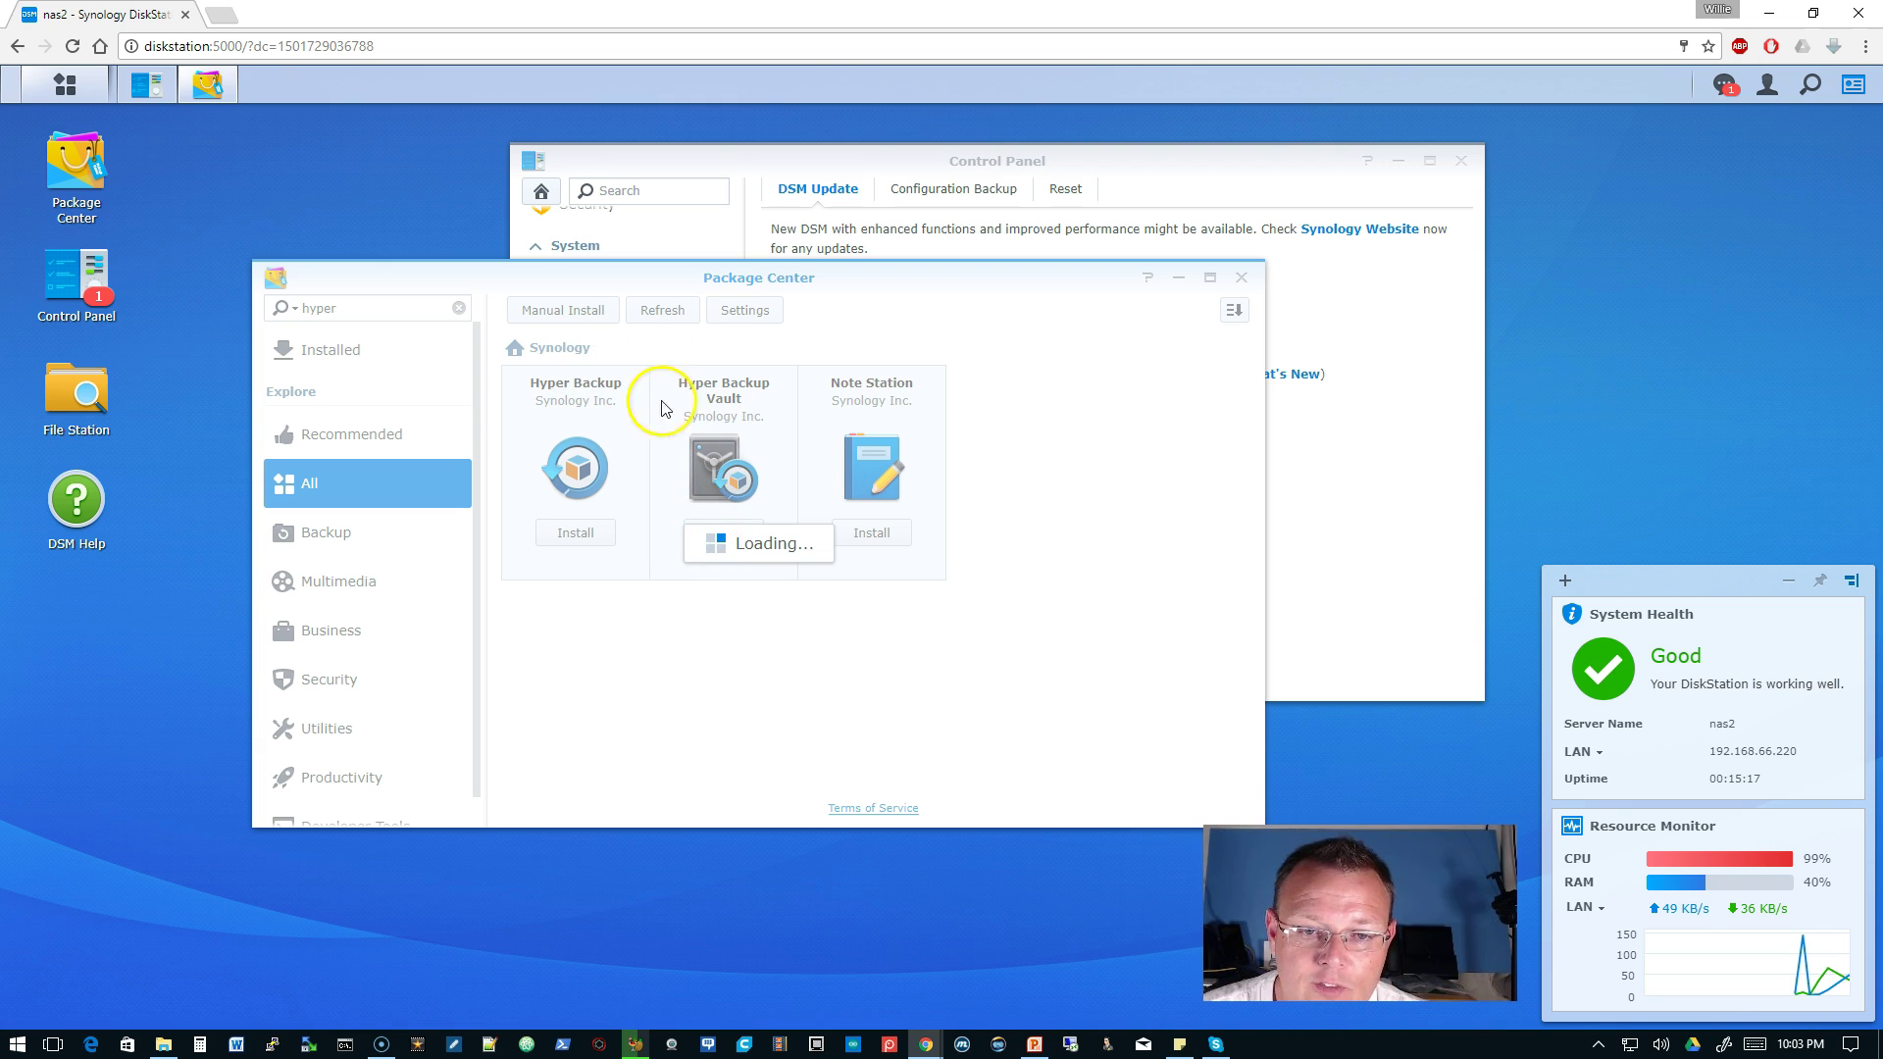
# Step: Queue Hyper Backup Vault to install after Hyper Backup finishes downloading
pyautogui.click(747, 530)
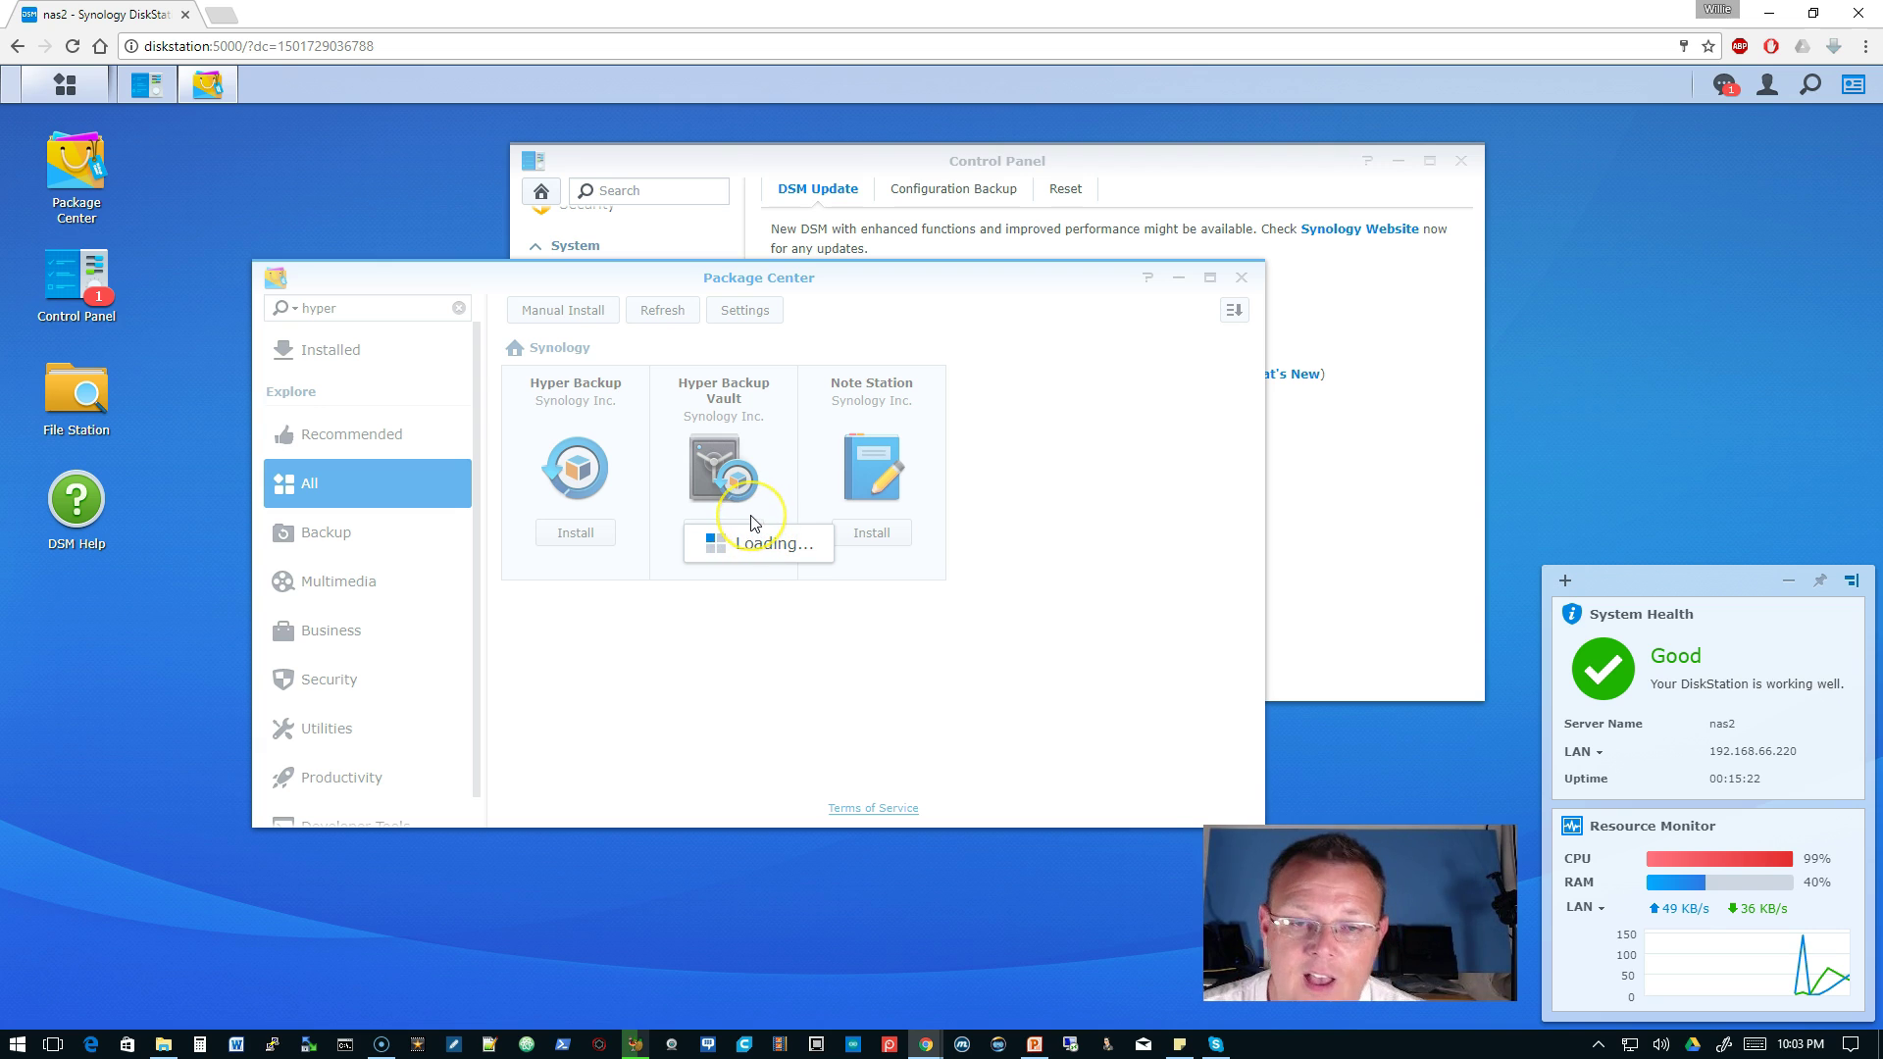
pyautogui.click(715, 532)
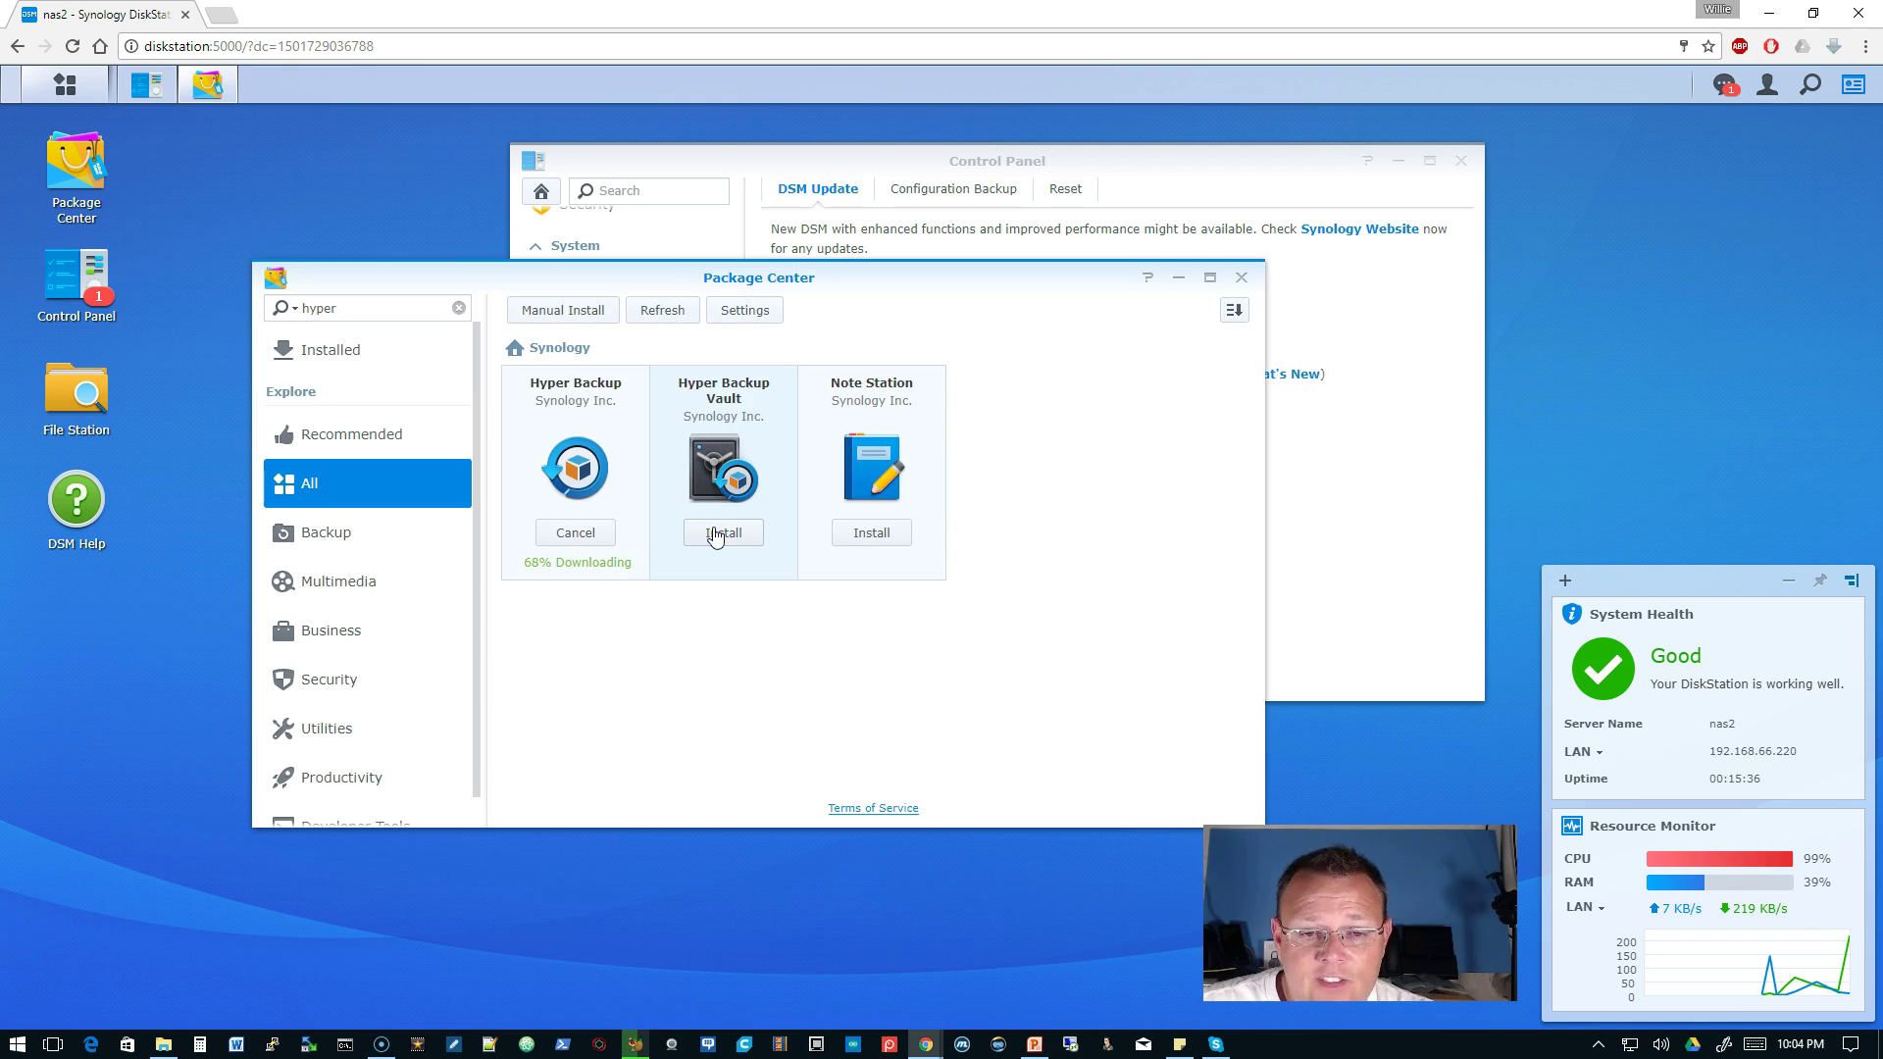
pyautogui.click(714, 533)
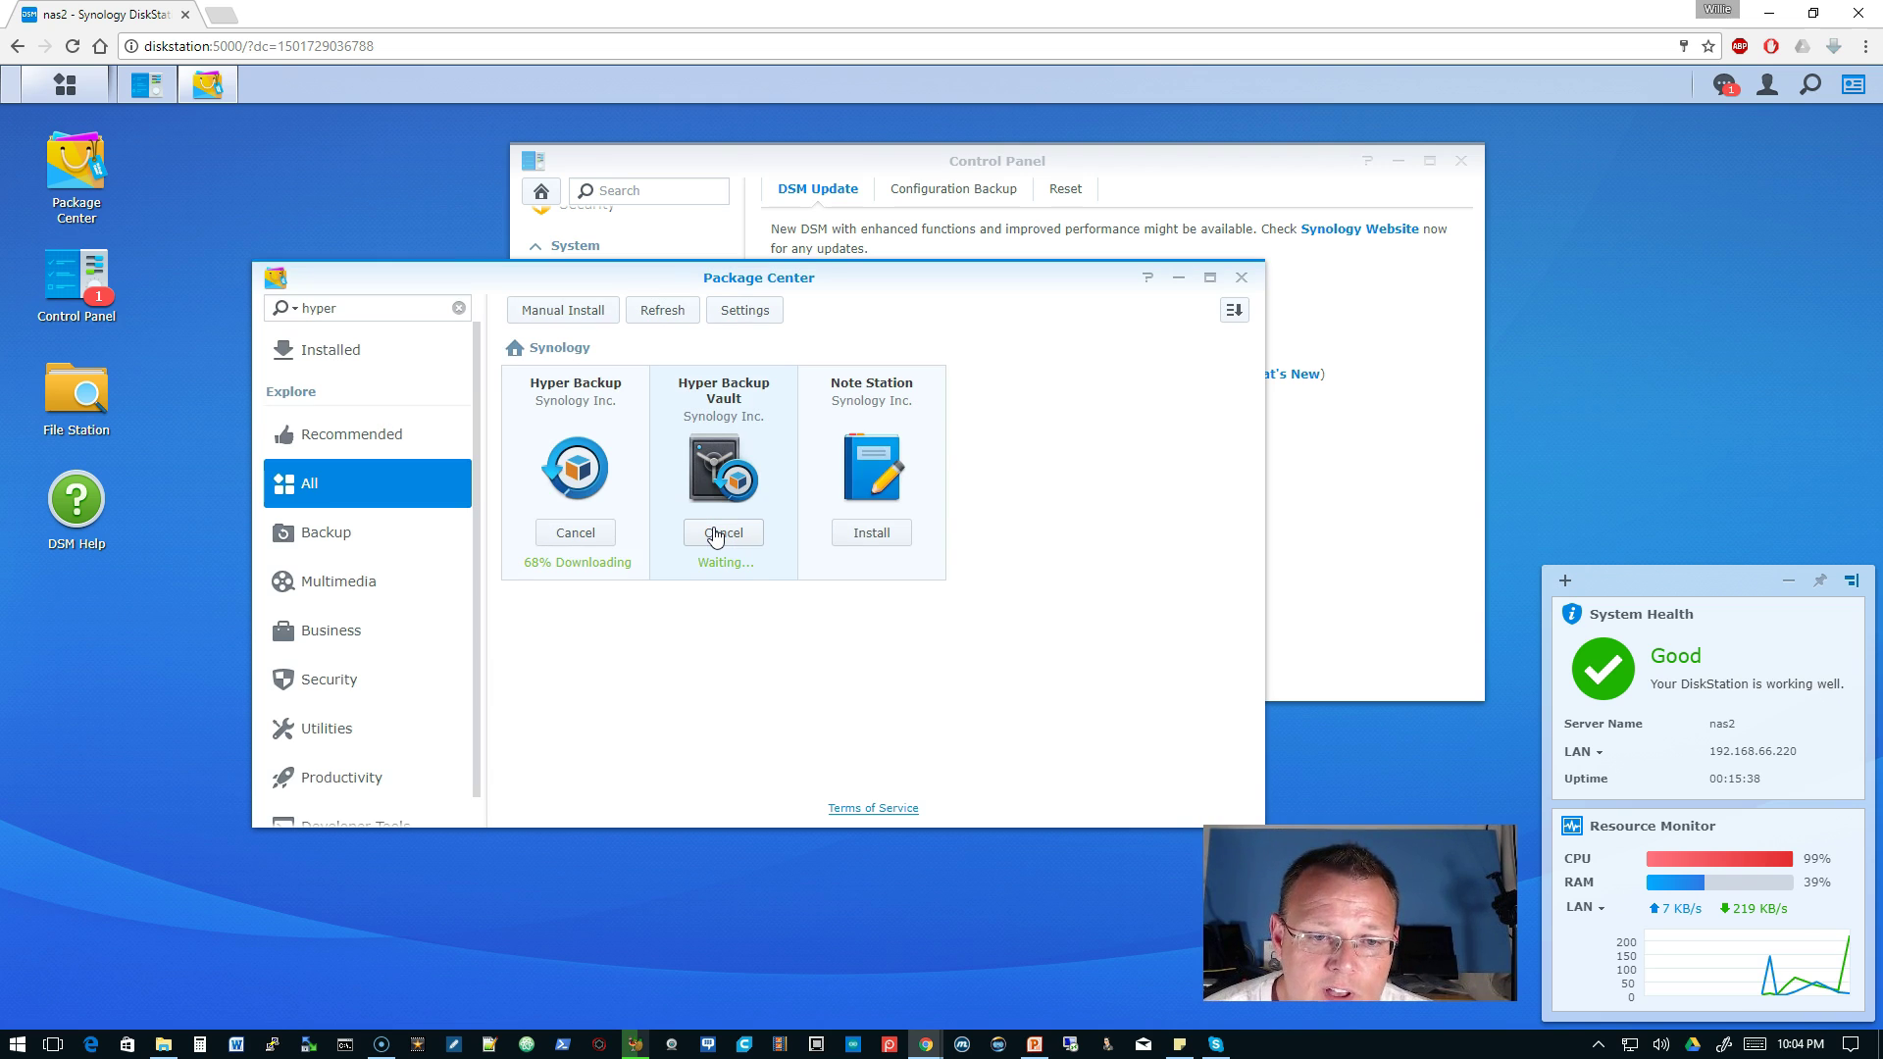
pyautogui.moveTo(700, 275); pyautogui.dragTo(811, 281)
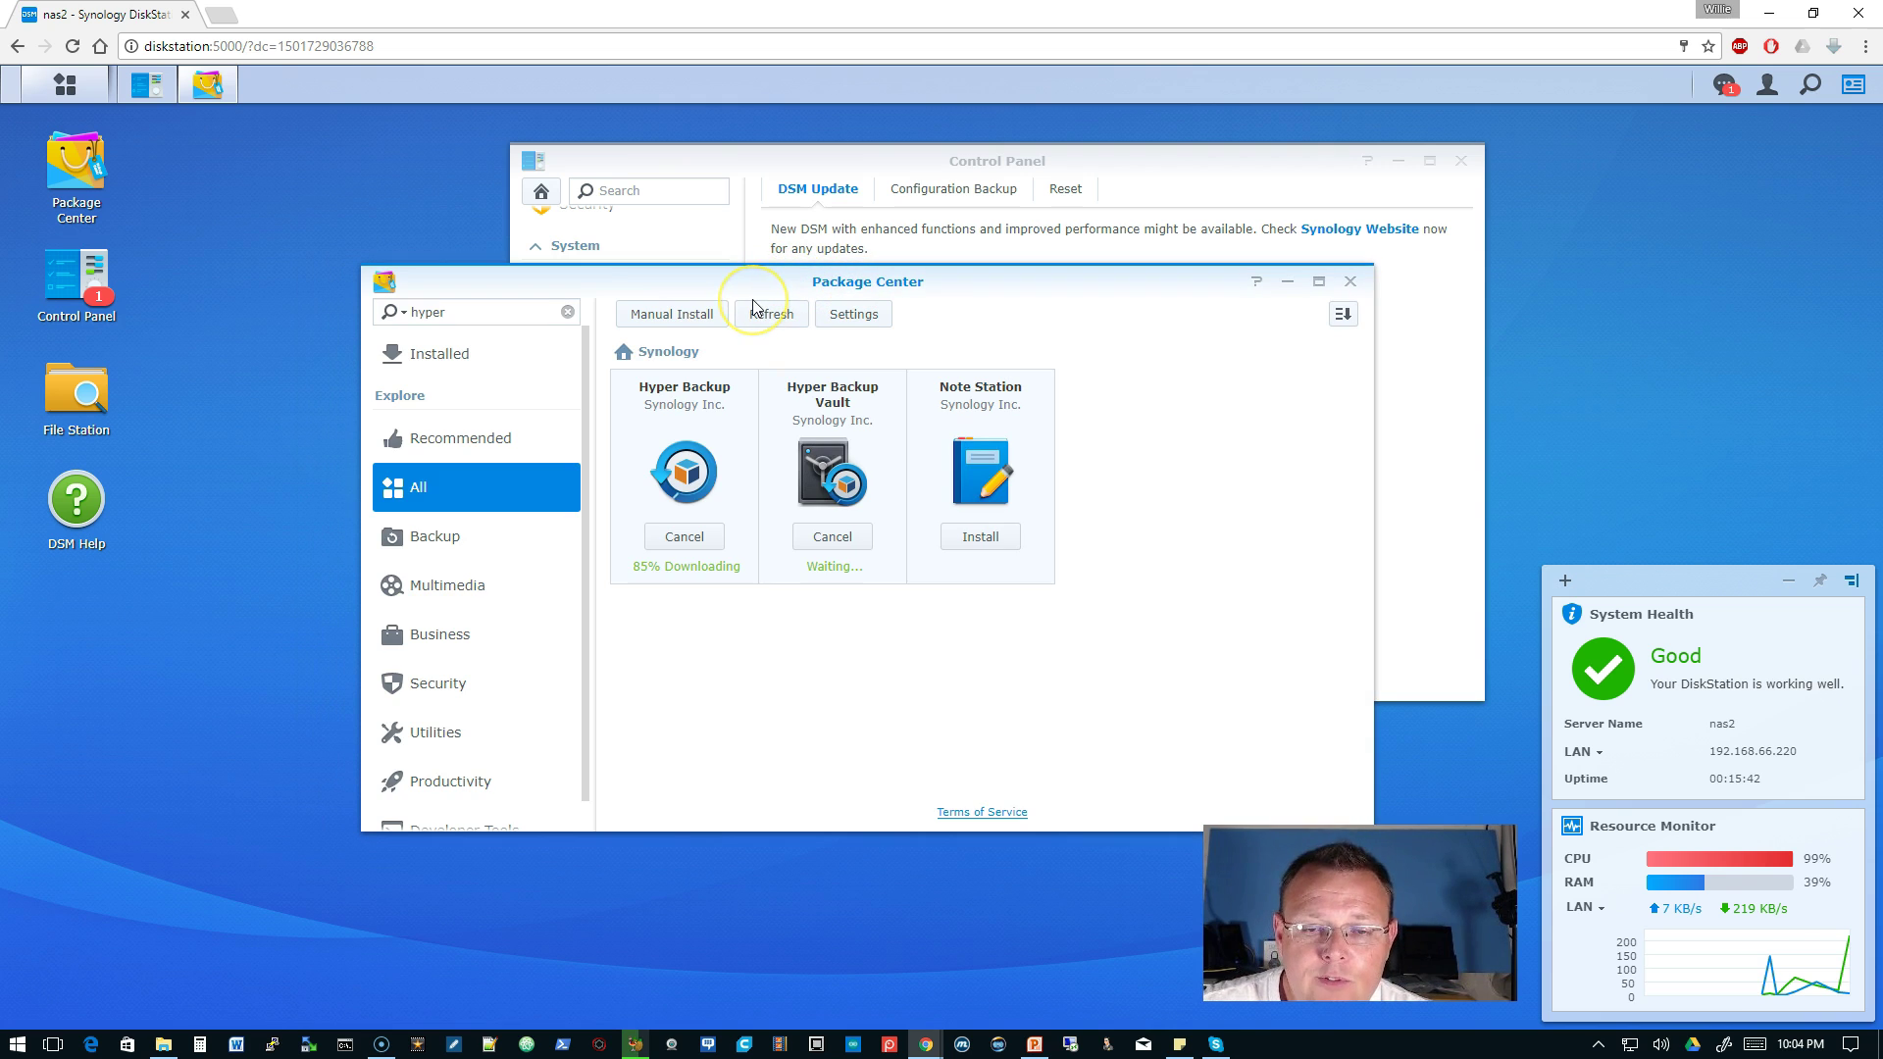